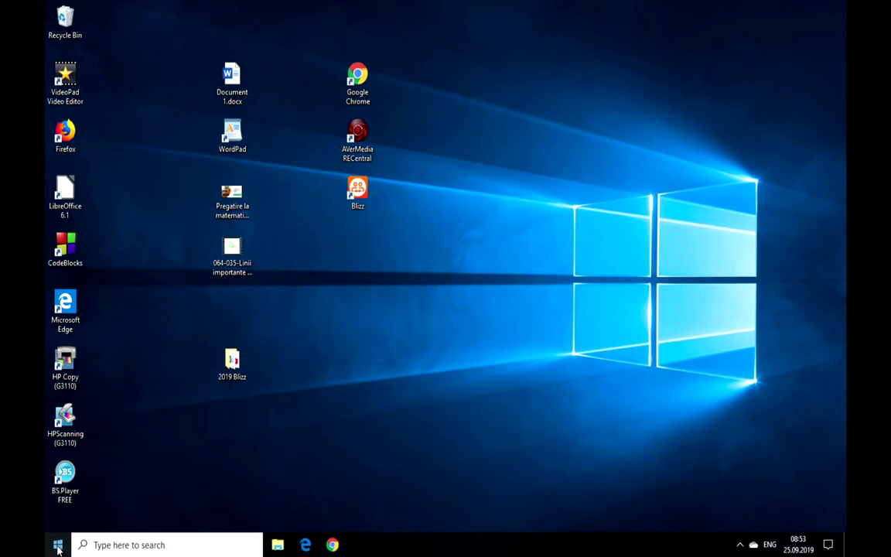
Step: Unpin the Word tile from the Start menu
{"action": "left_click", "coordinate": [57, 547]}
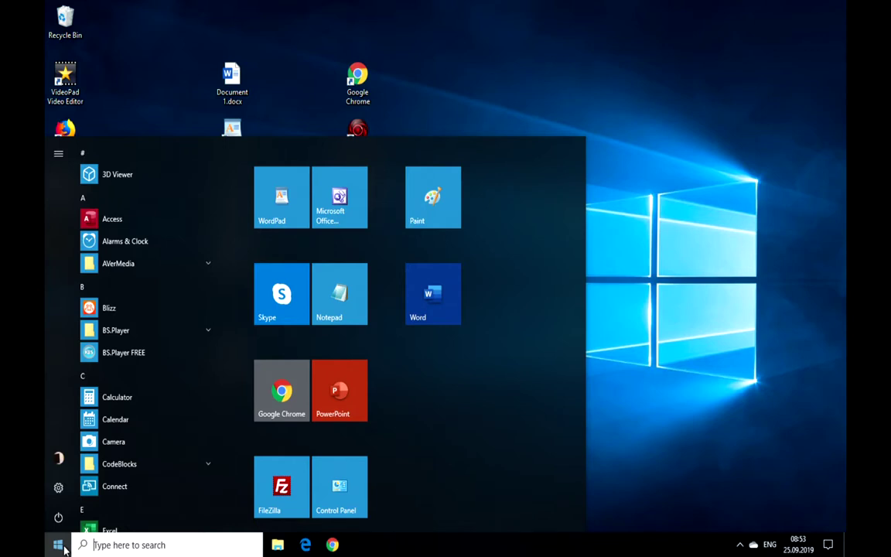
{"action": "right_click", "coordinate": [451, 318]}
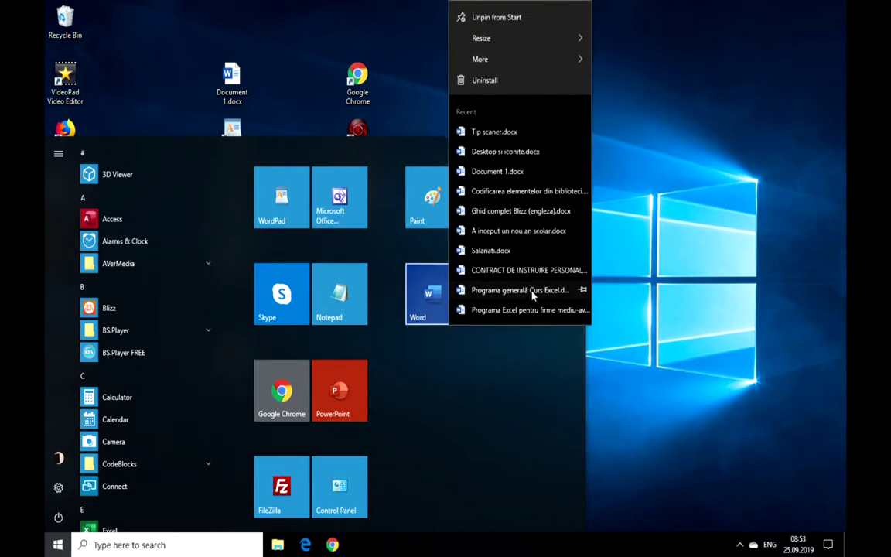
{"action": "left_click", "coordinate": [542, 22]}
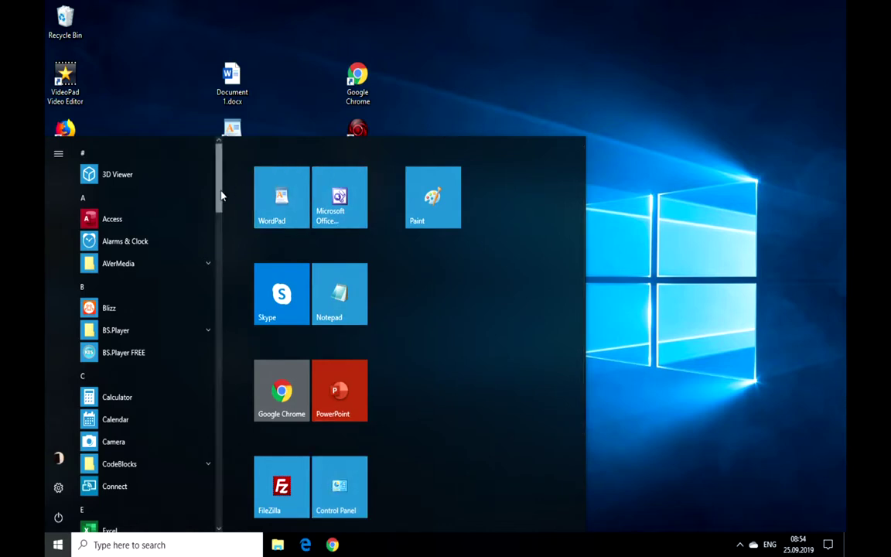
Step: Browse the Start menu's app list down to W and expand the Windows Accessories folder to view its programs
{"action": "left_click_drag", "start_coordinate": [221, 199], "coordinate": [212, 474]}
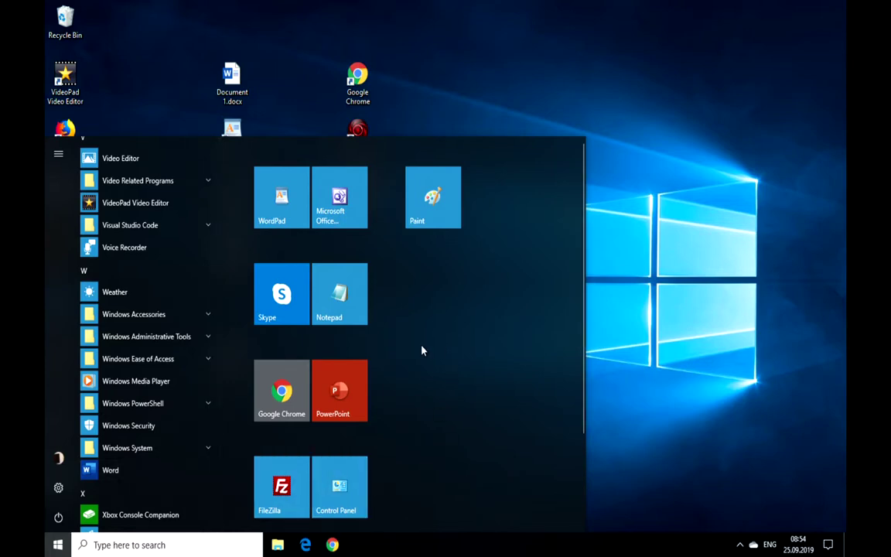
{"action": "mouse_move", "coordinate": [249, 355]}
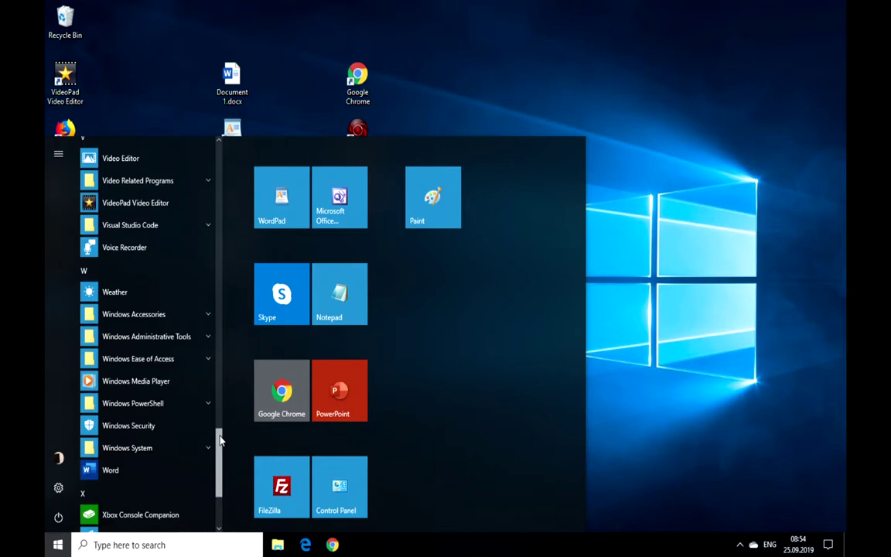
{"action": "scroll", "coordinate": [221, 439], "scroll_direction": "down", "scroll_amount": 1}
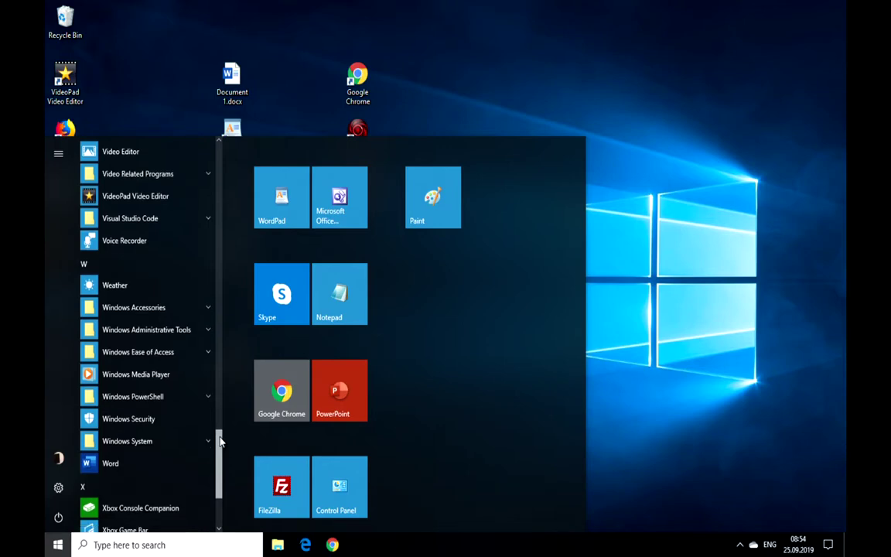
{"action": "left_click", "coordinate": [205, 308]}
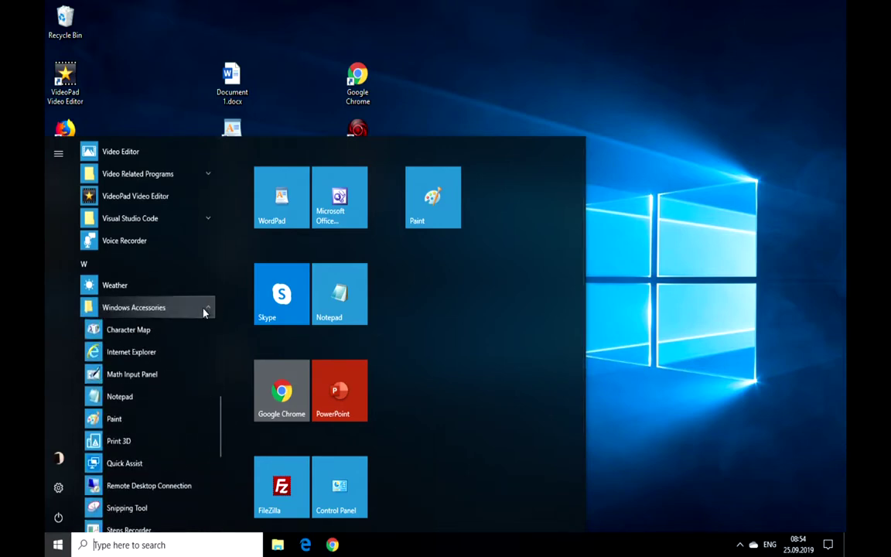
{"action": "scroll", "coordinate": [209, 365], "scroll_direction": "down", "scroll_amount": 1}
{"action": "scroll", "coordinate": [209, 366], "scroll_direction": "down", "scroll_amount": 3}
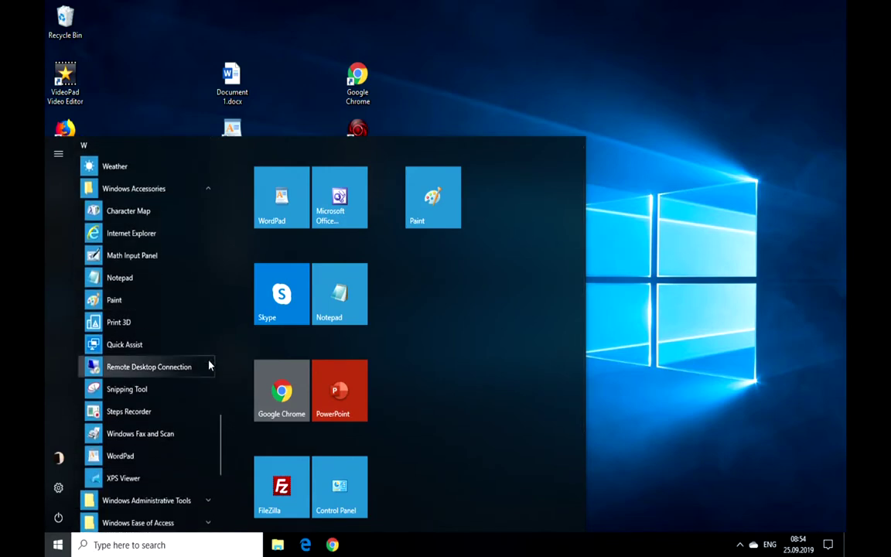
Step: Launch Word from the Start menu's app list and close it again
{"action": "scroll", "coordinate": [209, 365], "scroll_direction": "down", "scroll_amount": 2}
{"action": "scroll", "coordinate": [209, 365], "scroll_direction": "down", "scroll_amount": 2}
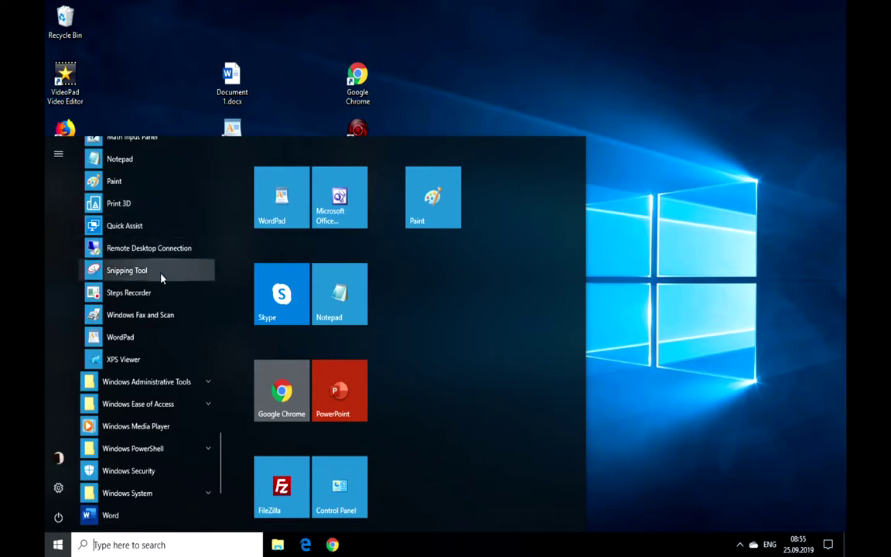
{"action": "left_click", "coordinate": [110, 516]}
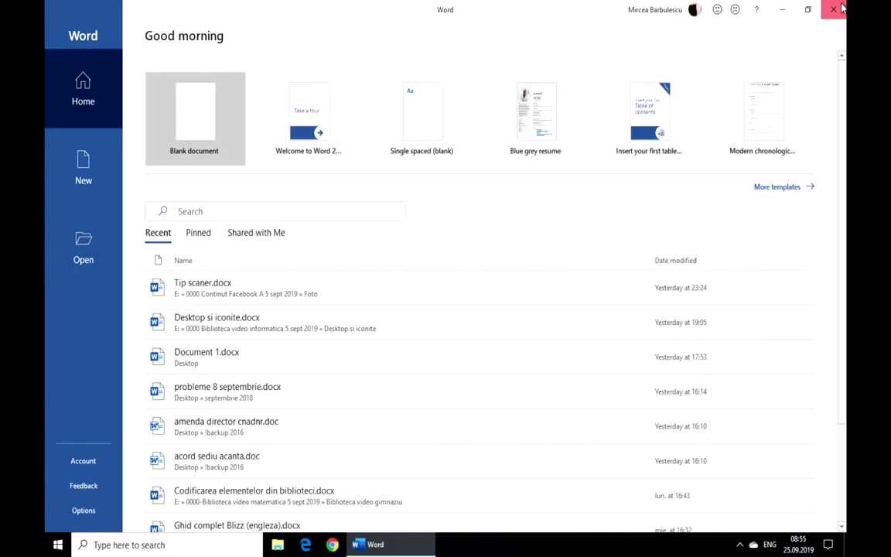
{"action": "key", "text": "Return"}
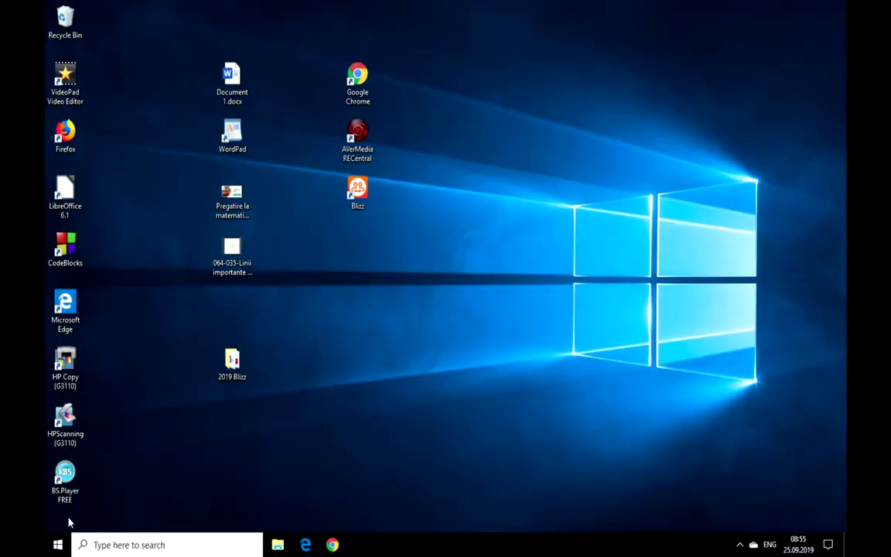
Step: Pin Word to Start from its entry in the full app list
{"action": "left_click", "coordinate": [57, 546]}
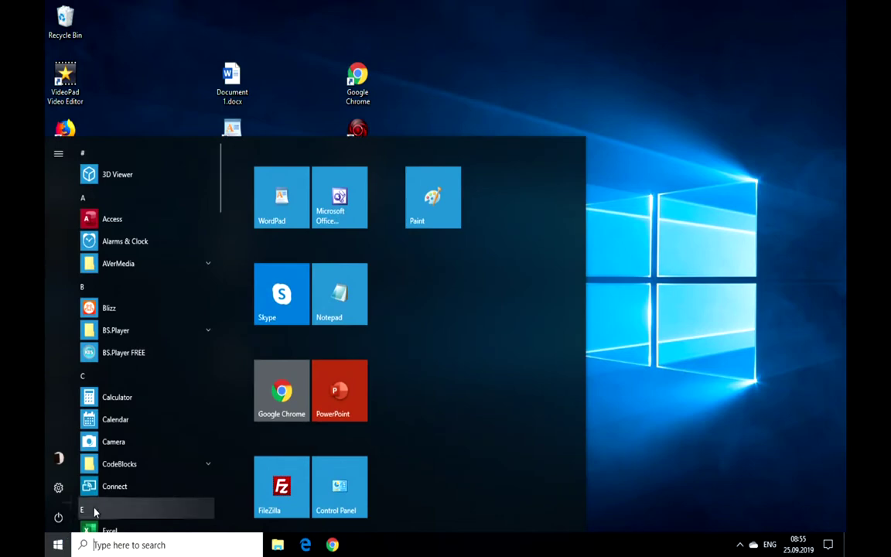
{"action": "scroll", "coordinate": [199, 431], "scroll_direction": "down", "scroll_amount": 15}
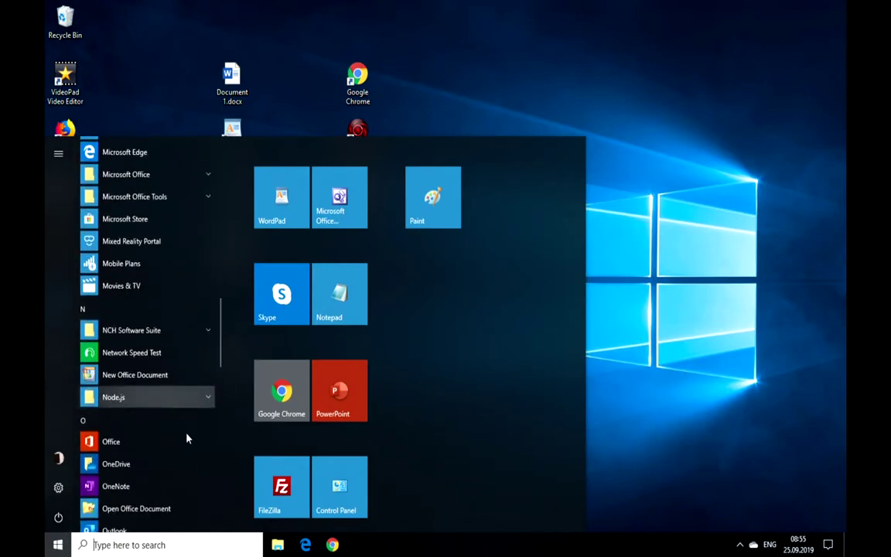
{"action": "scroll", "coordinate": [184, 440], "scroll_direction": "down", "scroll_amount": 10}
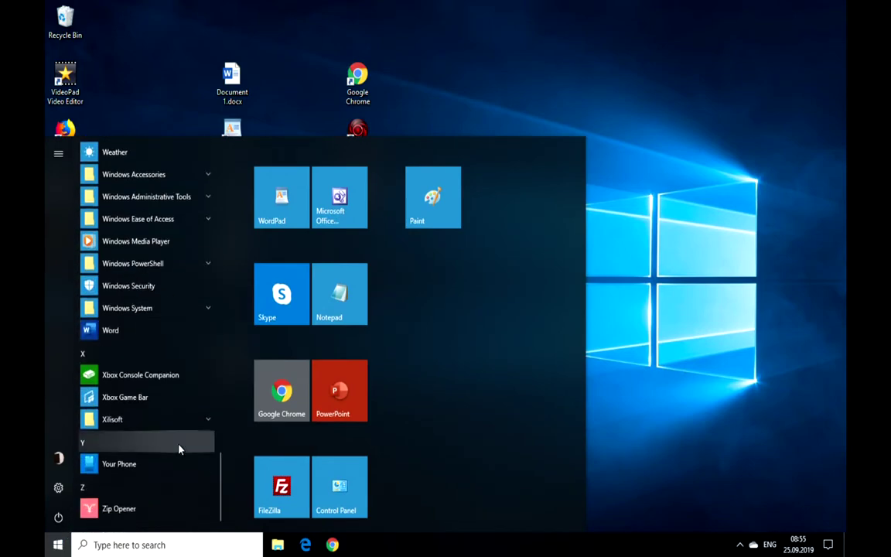
{"action": "right_click", "coordinate": [130, 332]}
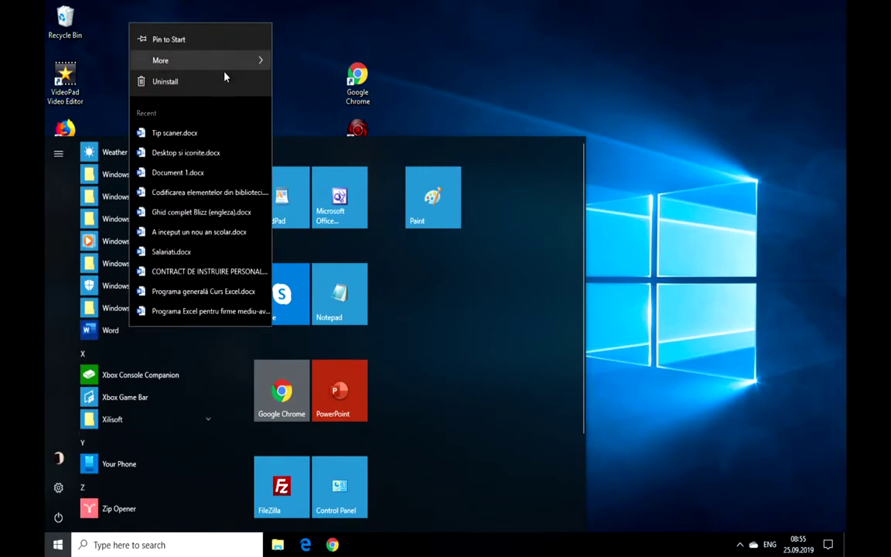
{"action": "left_click", "coordinate": [232, 39]}
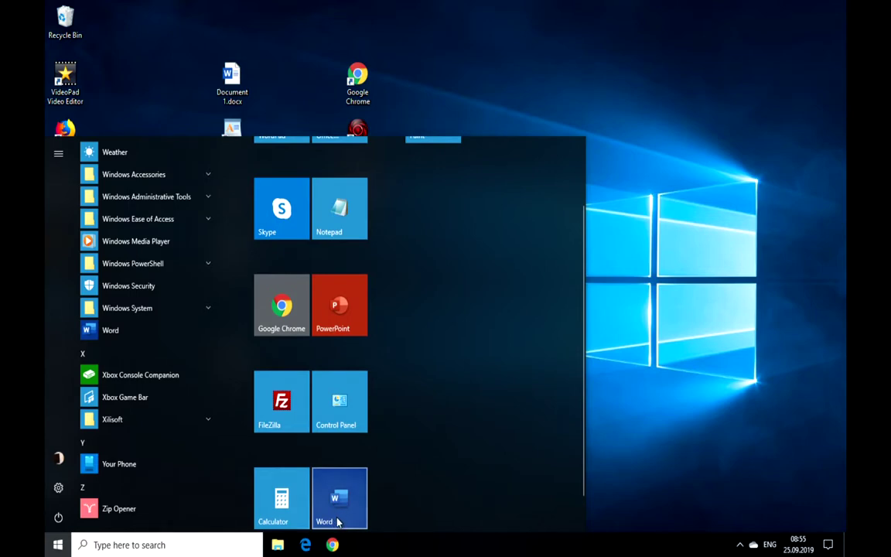
Step: Launch Word from its newly pinned Start tile and close it again
{"action": "left_click", "coordinate": [337, 522]}
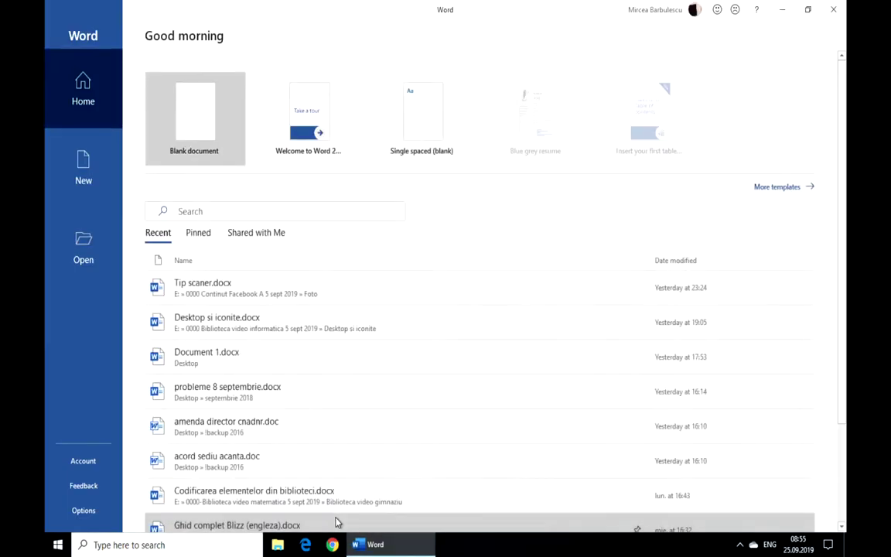
{"action": "left_click", "coordinate": [840, 9]}
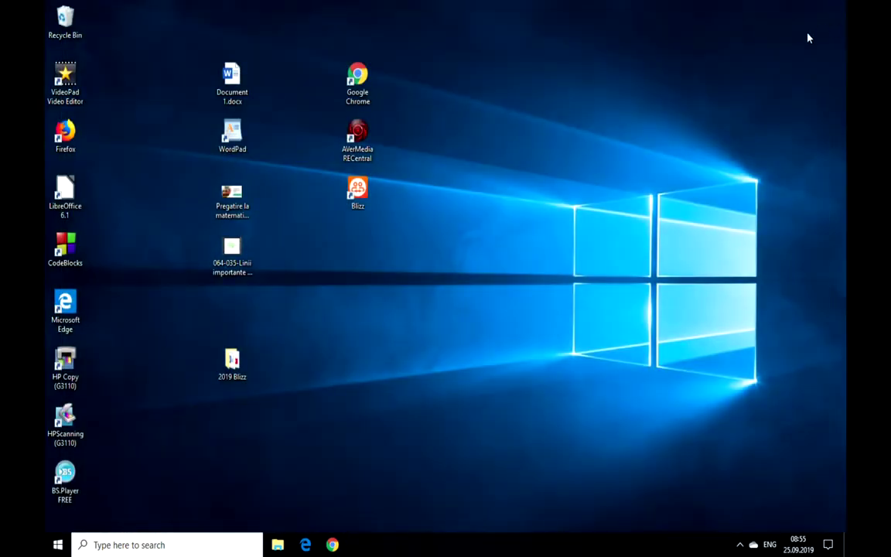
Step: Look through the Start menu's pinned tiles and the full alphabetical list of installed apps
{"action": "left_click", "coordinate": [59, 545]}
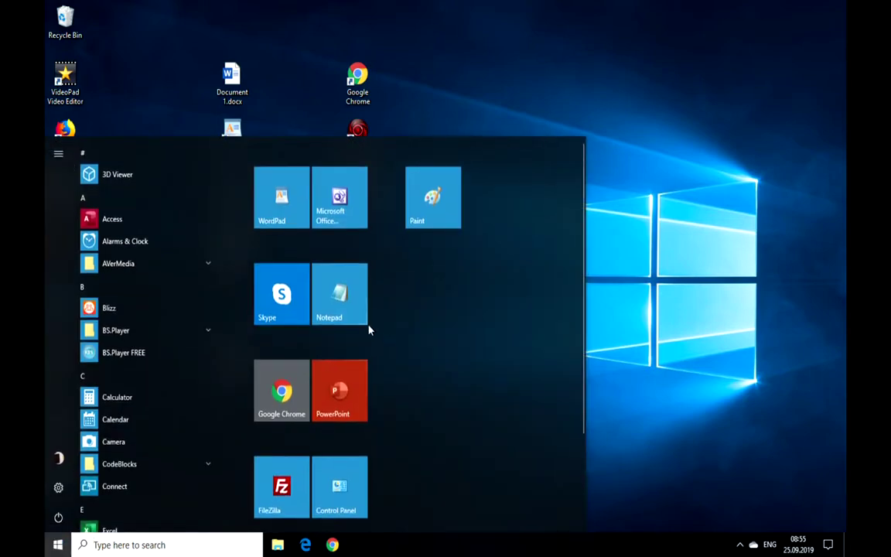
{"action": "scroll", "coordinate": [391, 302], "scroll_direction": "down", "scroll_amount": 2}
{"action": "scroll", "coordinate": [389, 302], "scroll_direction": "up", "scroll_amount": 1}
{"action": "scroll", "coordinate": [387, 304], "scroll_direction": "up", "scroll_amount": 1}
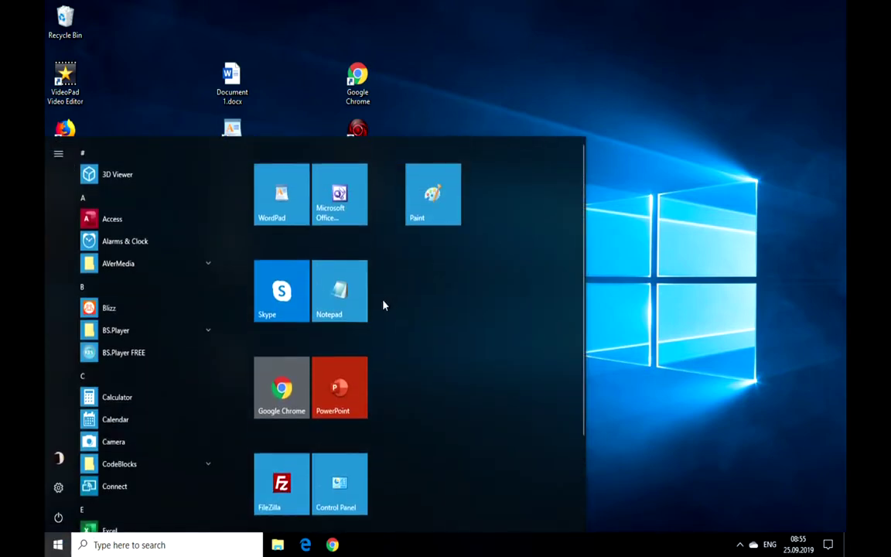
{"action": "scroll", "coordinate": [384, 307], "scroll_direction": "down", "scroll_amount": 2}
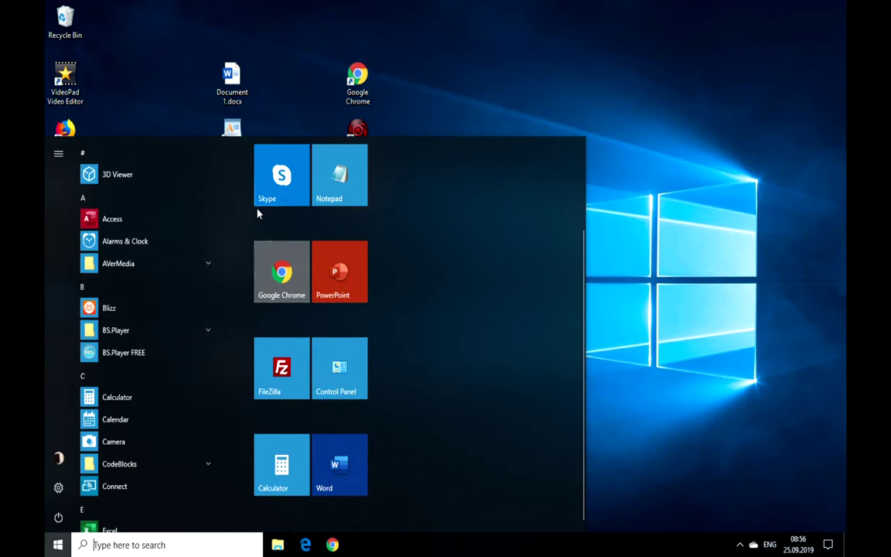
{"action": "left_click_drag", "start_coordinate": [220, 203], "coordinate": [218, 517]}
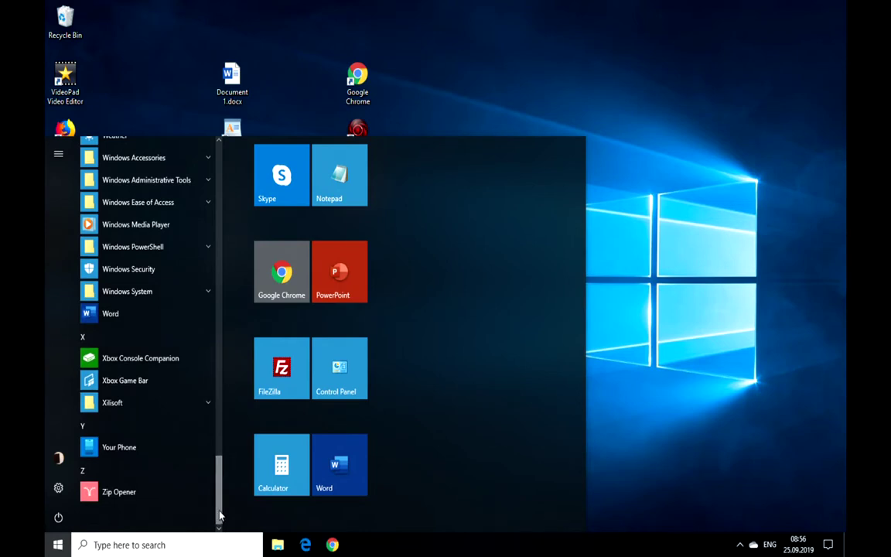
{"action": "scroll", "coordinate": [457, 422], "scroll_direction": "up", "scroll_amount": 2}
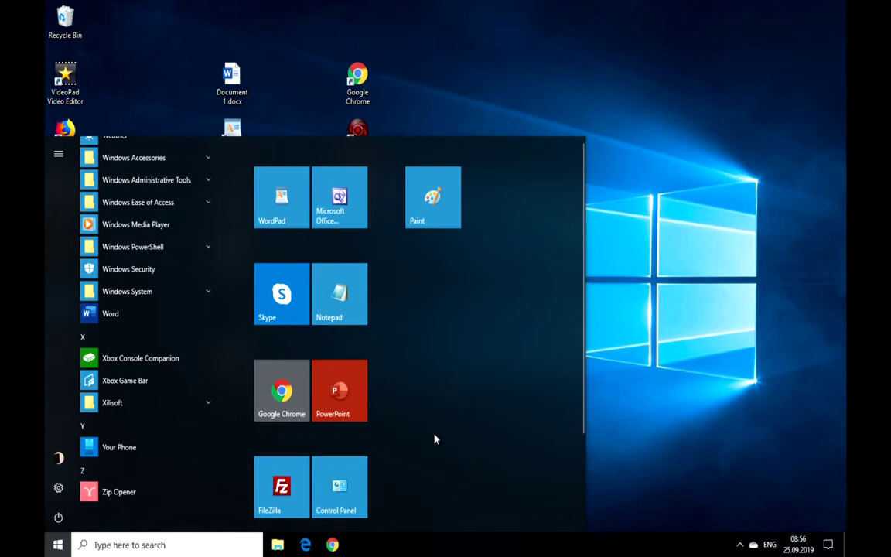
{"action": "scroll", "coordinate": [435, 438], "scroll_direction": "down", "scroll_amount": 1}
{"action": "scroll", "coordinate": [436, 435], "scroll_direction": "up", "scroll_amount": 1}
{"action": "scroll", "coordinate": [436, 441], "scroll_direction": "down", "scroll_amount": 2}
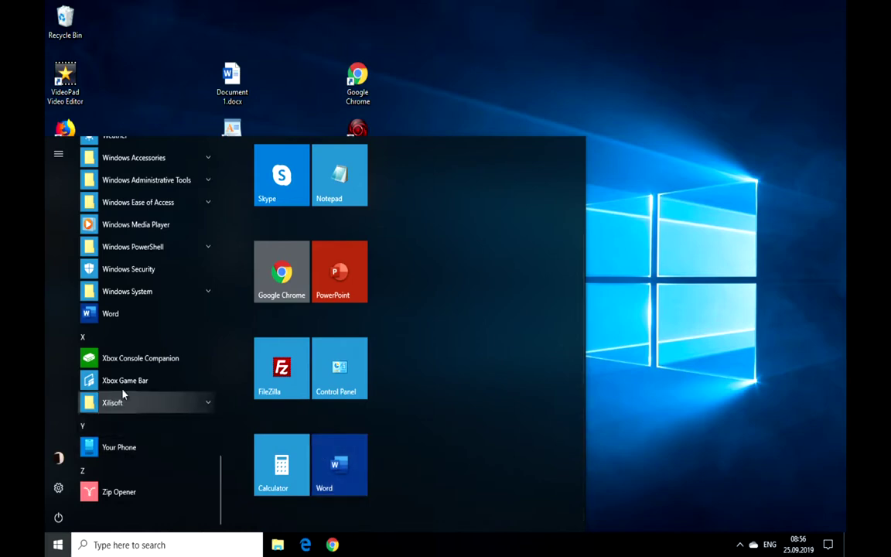
Step: Pin Access to Start from its entry in the app list
{"action": "scroll", "coordinate": [135, 391], "scroll_direction": "up", "scroll_amount": 5}
{"action": "scroll", "coordinate": [141, 387], "scroll_direction": "up", "scroll_amount": 15}
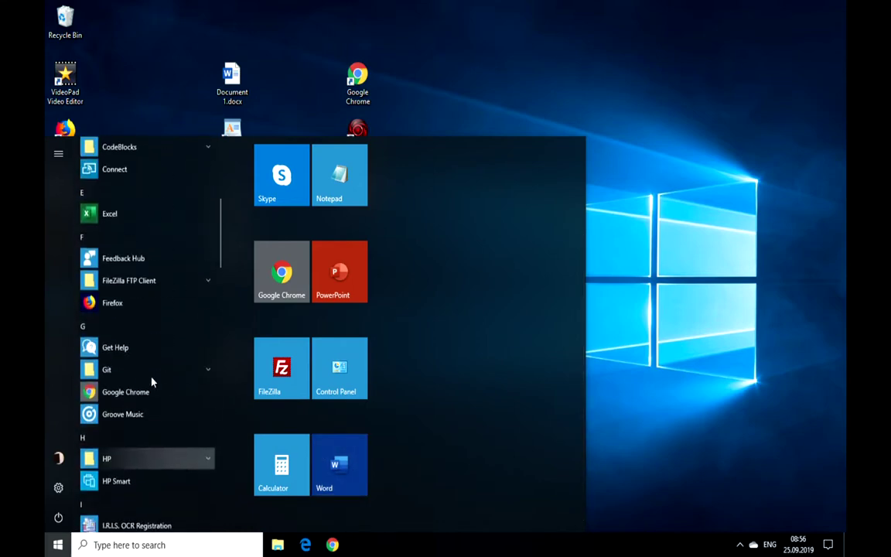
{"action": "scroll", "coordinate": [149, 383], "scroll_direction": "up", "scroll_amount": 1}
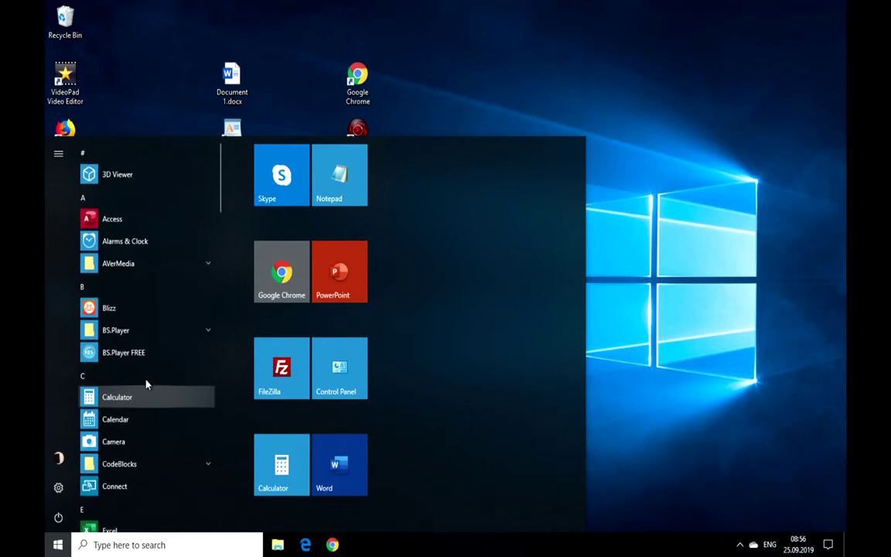
{"action": "right_click", "coordinate": [125, 221]}
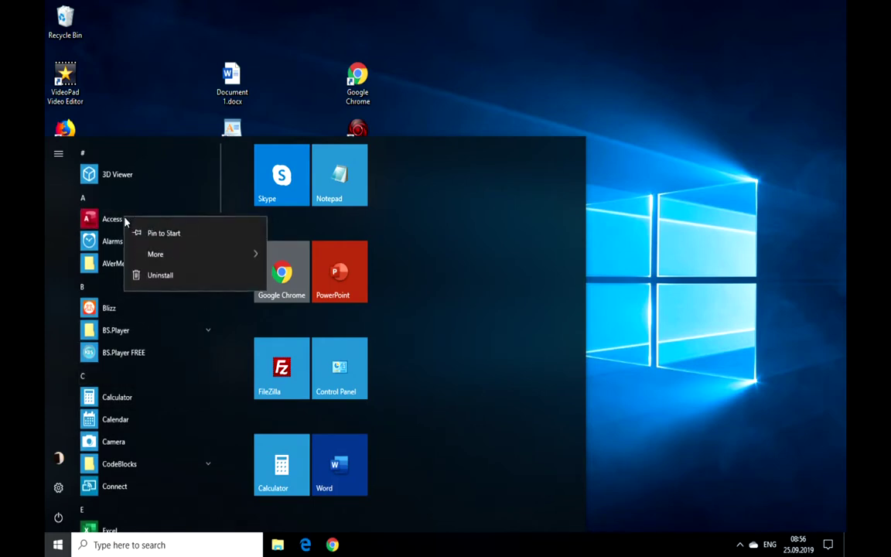
{"action": "left_click", "coordinate": [175, 240]}
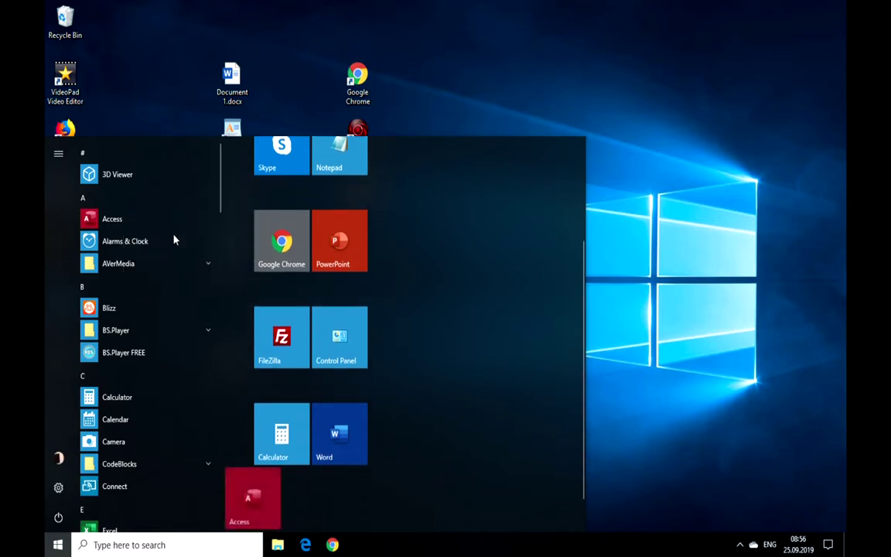
Step: Move the Access tile into the empty space directly beneath the Paint tile, beside Notepad
{"action": "mouse_move", "coordinate": [256, 502]}
{"action": "left_mouse_down"}
{"action": "mouse_move", "coordinate": [328, 493]}
{"action": "mouse_move", "coordinate": [451, 424]}
{"action": "mouse_move", "coordinate": [441, 183]}
{"action": "mouse_move", "coordinate": [428, 299]}
{"action": "mouse_move", "coordinate": [445, 292]}
{"action": "mouse_move", "coordinate": [439, 308]}
{"action": "mouse_move", "coordinate": [436, 293]}
{"action": "left_mouse_up"}
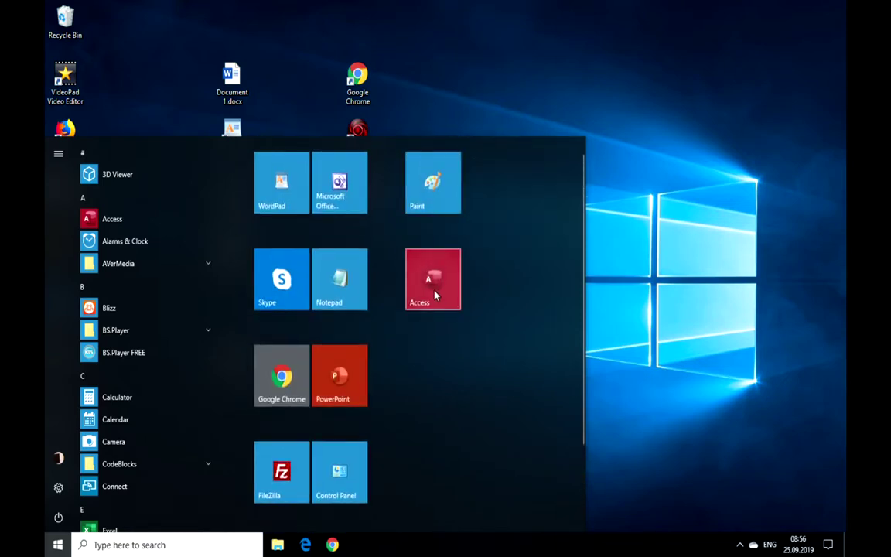
{"action": "mouse_move", "coordinate": [435, 293]}
{"action": "left_mouse_down"}
{"action": "mouse_move", "coordinate": [439, 472]}
{"action": "mouse_move", "coordinate": [439, 456]}
{"action": "left_mouse_up"}
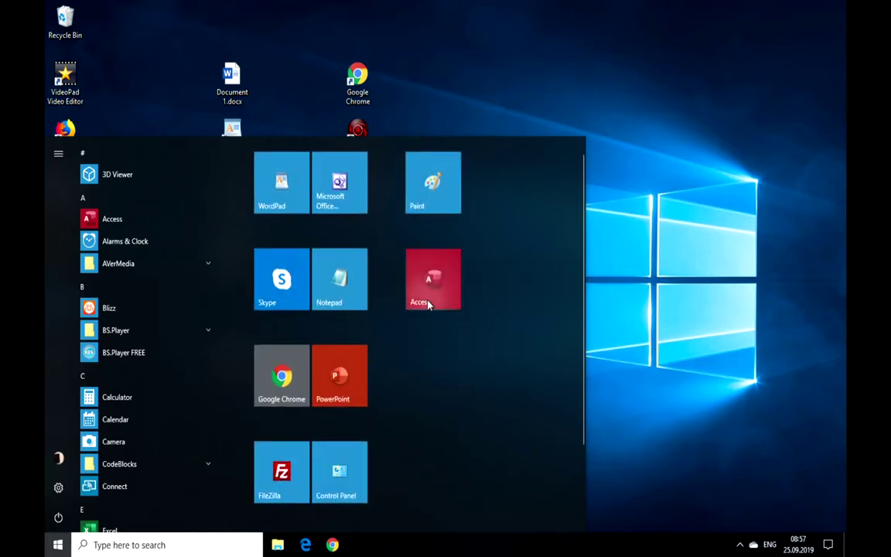
{"action": "mouse_move", "coordinate": [422, 298]}
{"action": "left_mouse_down"}
{"action": "mouse_move", "coordinate": [477, 299]}
{"action": "mouse_move", "coordinate": [418, 304]}
{"action": "mouse_move", "coordinate": [434, 306]}
{"action": "left_mouse_up"}
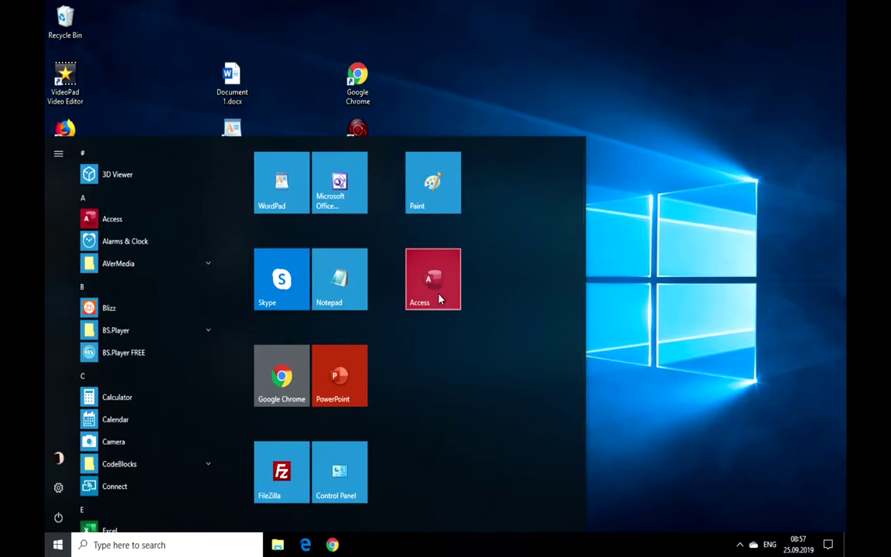
Step: Unpin the Access tile from Start
{"action": "right_click", "coordinate": [437, 300]}
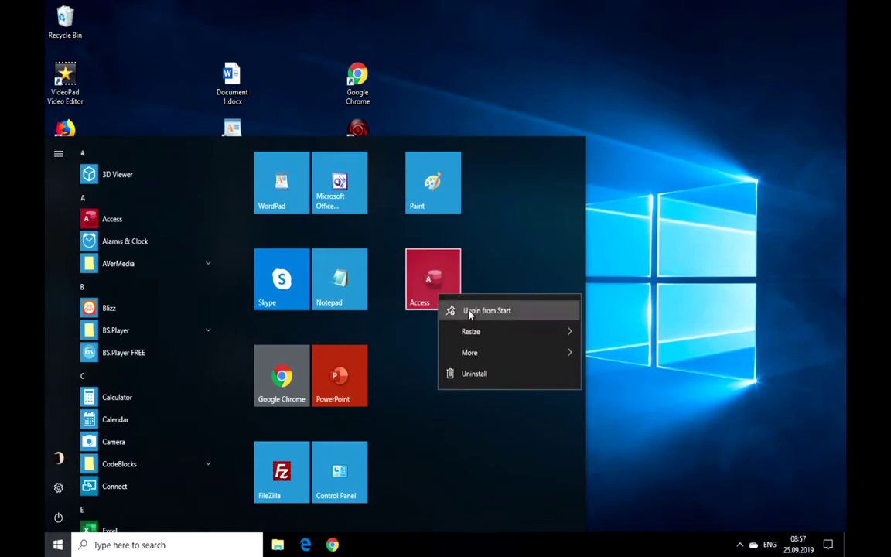
{"action": "left_click", "coordinate": [470, 311]}
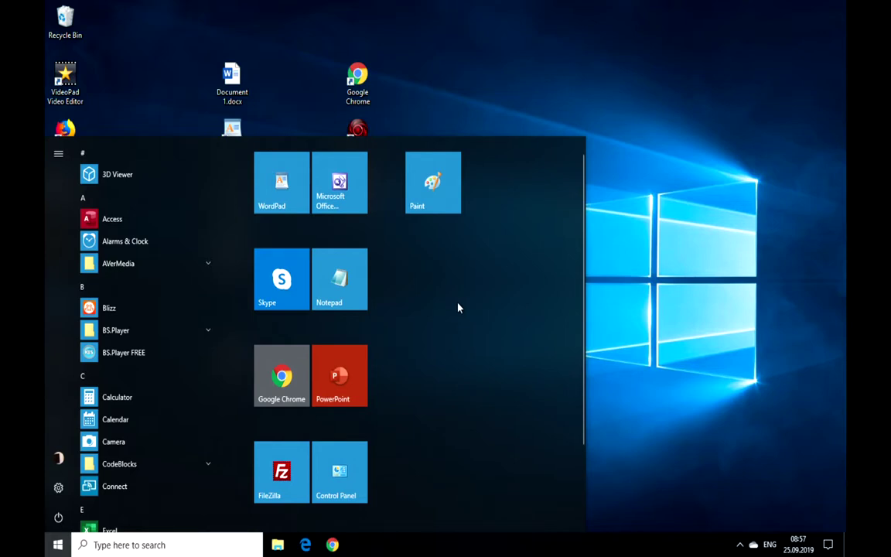
{"action": "scroll", "coordinate": [458, 308], "scroll_direction": "down", "scroll_amount": 2}
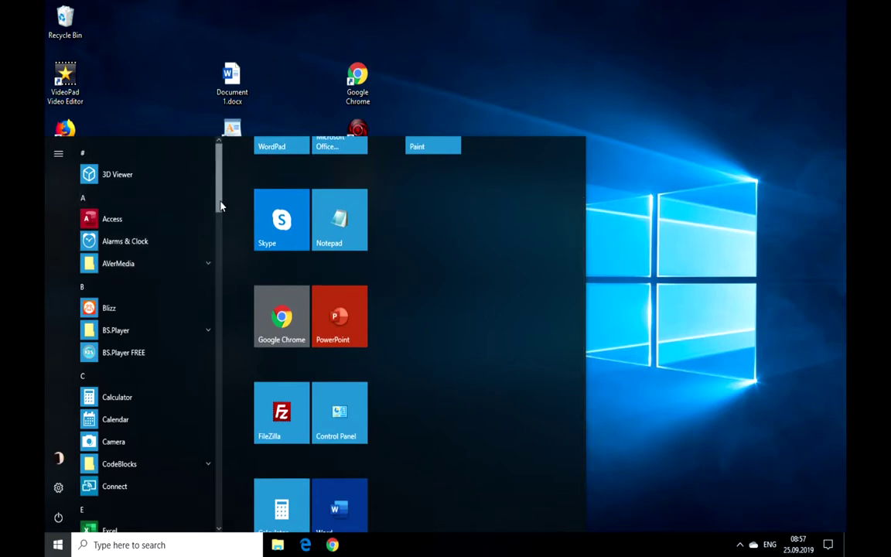
{"action": "left_click_drag", "start_coordinate": [218, 199], "coordinate": [240, 186]}
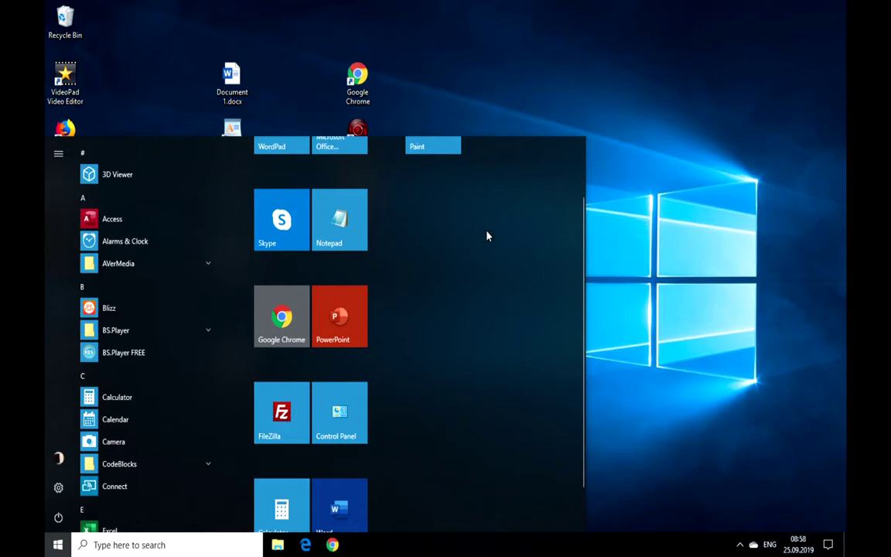
Step: Close the Start menu, find Control Panel by searching for "control panel", and open and close its window
{"action": "scroll", "coordinate": [480, 218], "scroll_direction": "up", "scroll_amount": 1}
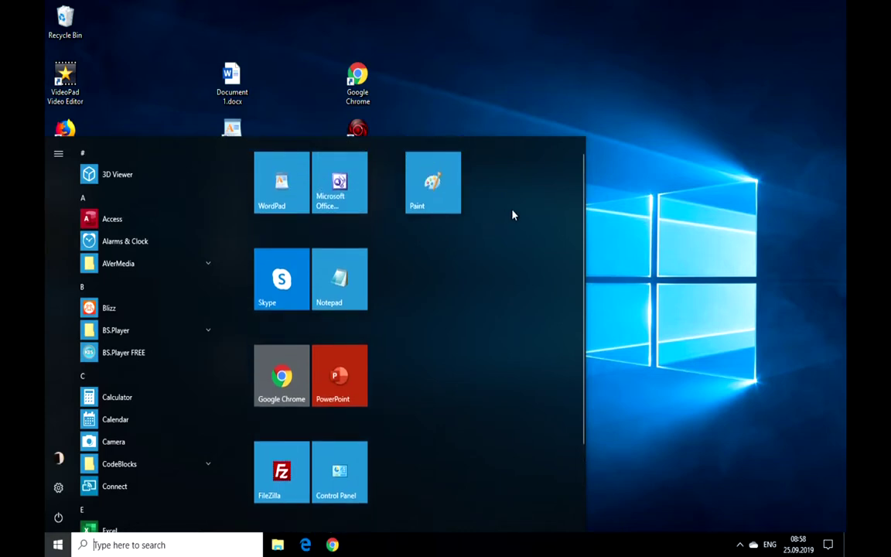
{"action": "left_click", "coordinate": [744, 244]}
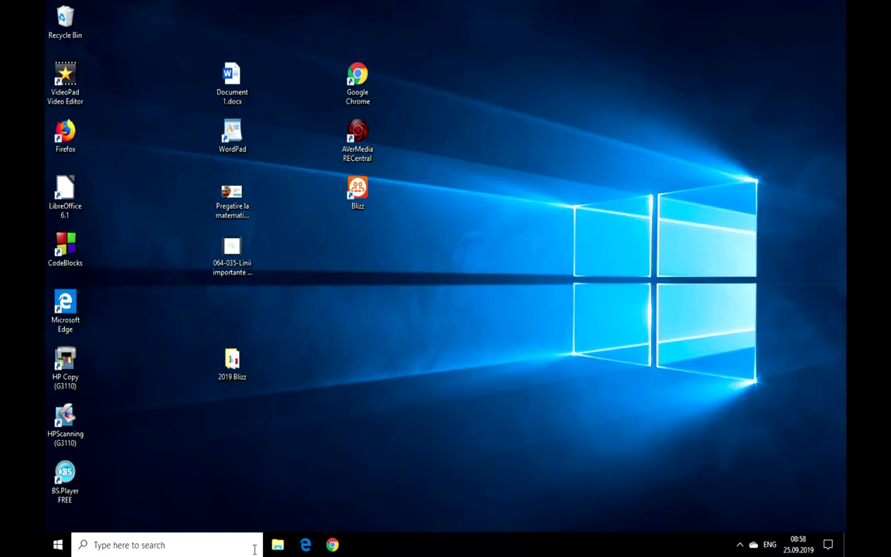
{"action": "left_click", "coordinate": [130, 544]}
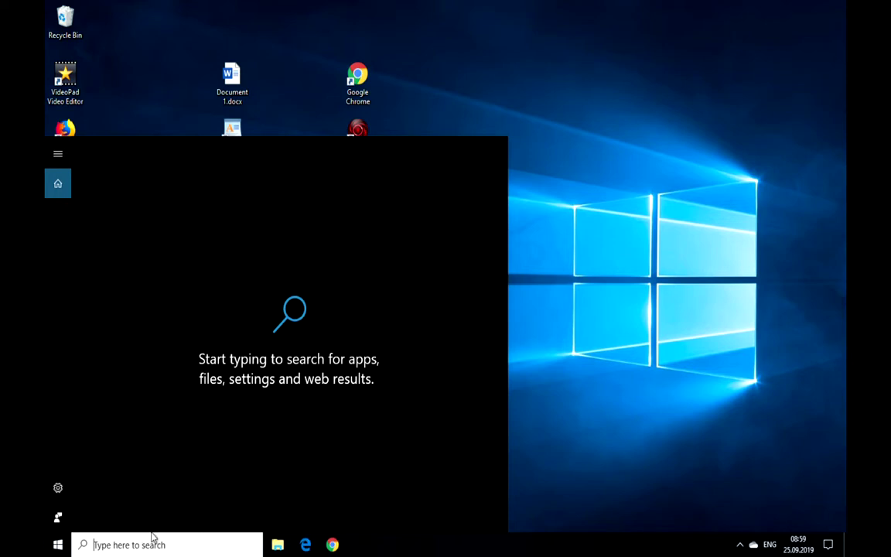
{"action": "type", "text": "con"}
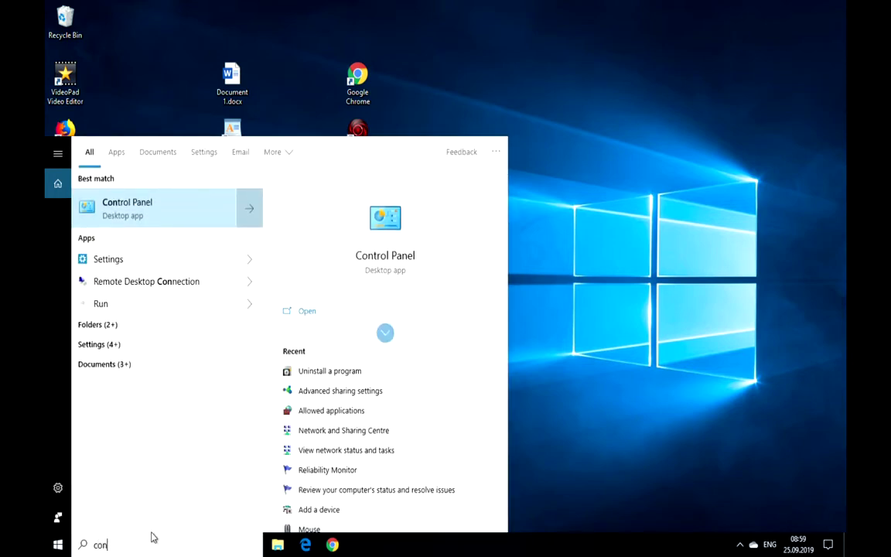
{"action": "type", "text": "trol"}
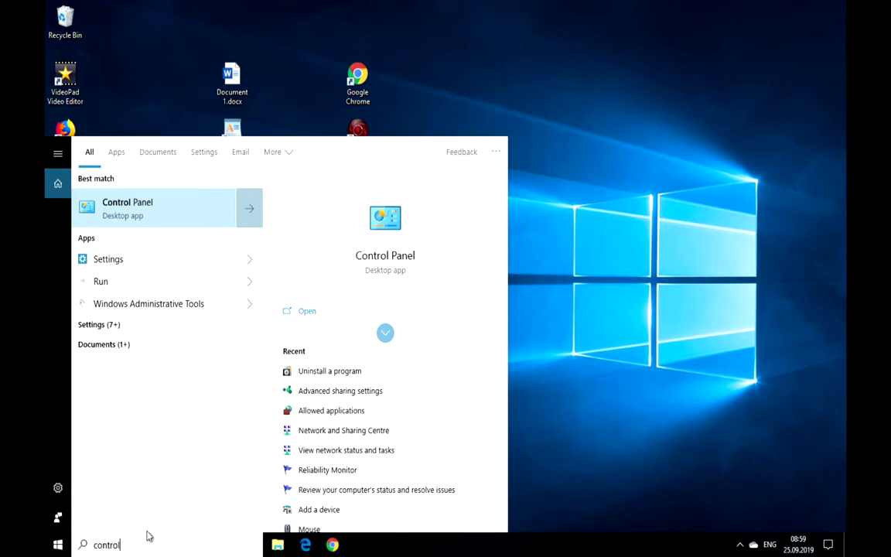
{"action": "type", "text": "panel"}
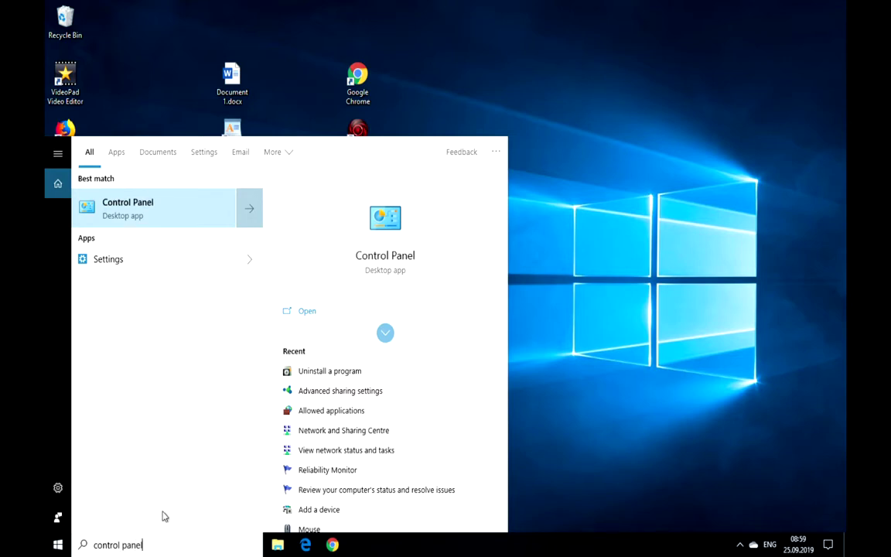
{"action": "left_click", "coordinate": [142, 219]}
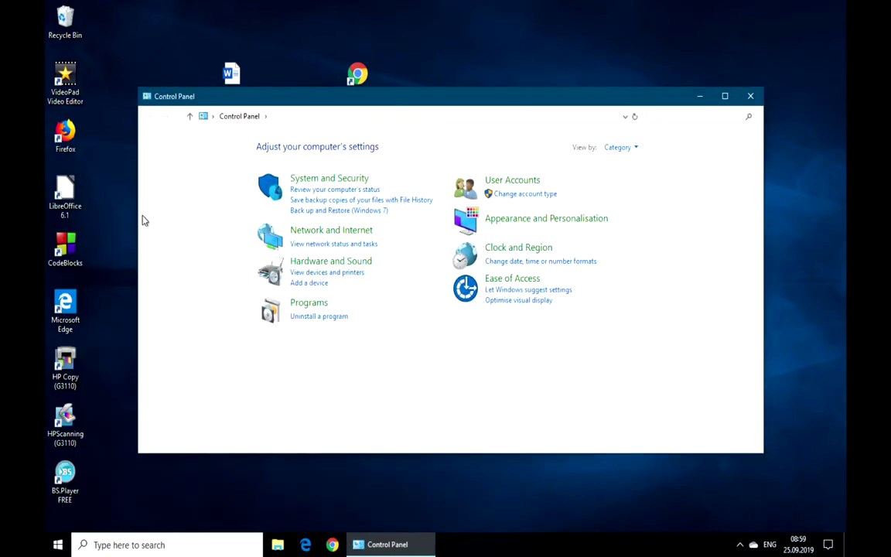
{"action": "left_click", "coordinate": [756, 103]}
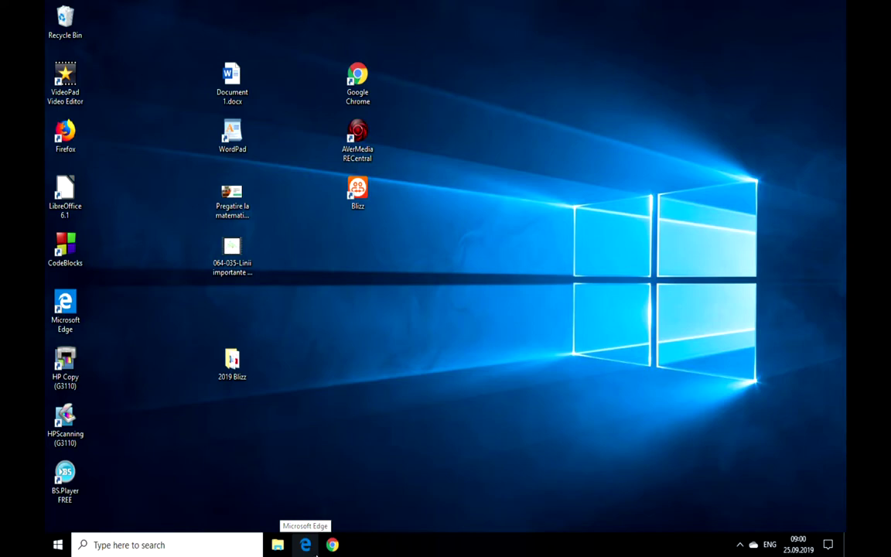
{"action": "left_click", "coordinate": [316, 550]}
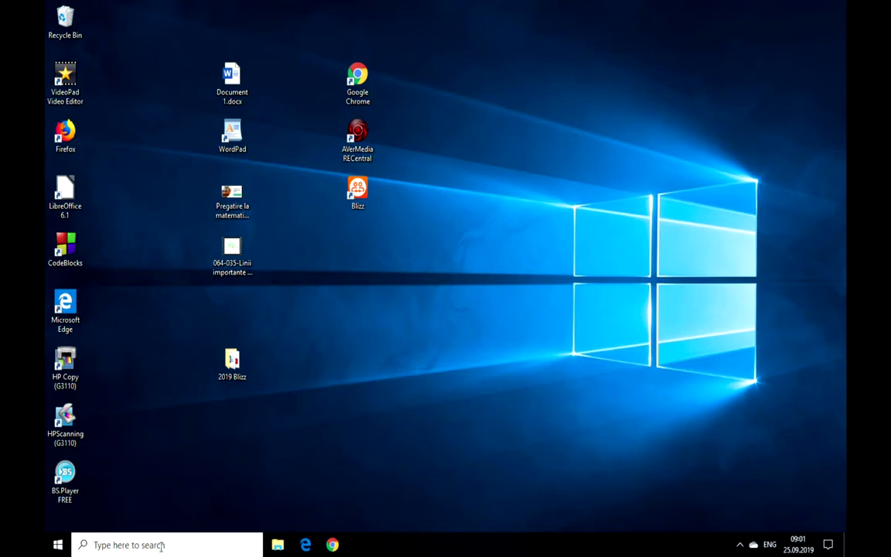
{"action": "left_click", "coordinate": [250, 546]}
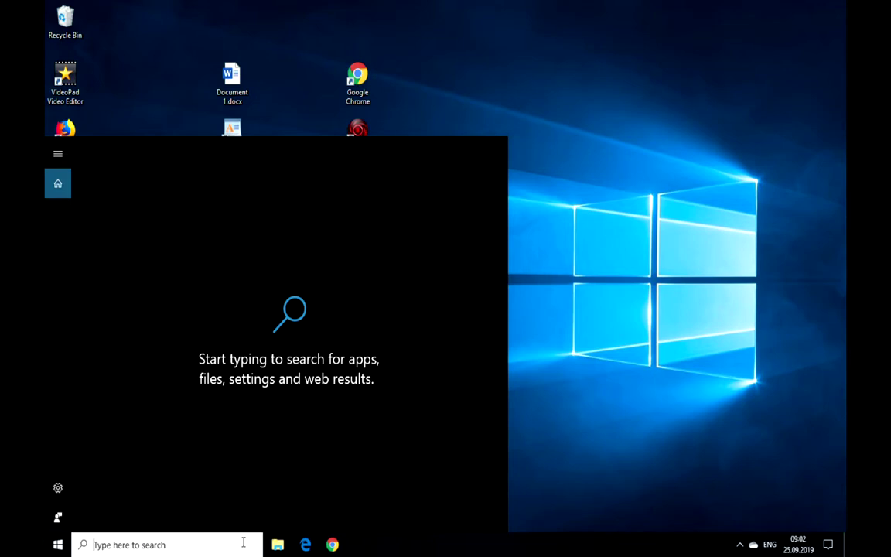
{"action": "left_click", "coordinate": [536, 453]}
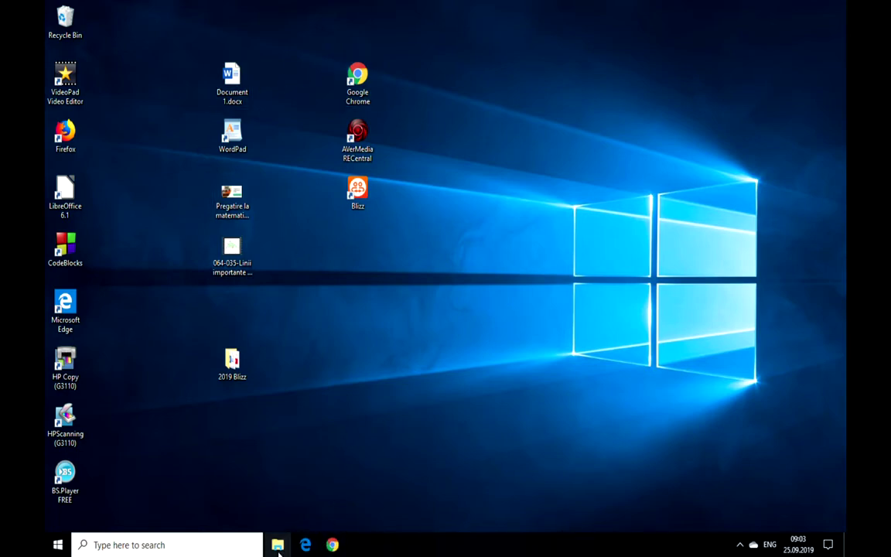
Step: Launch Google Chrome from its pinned taskbar shortcut and close the browser window
{"action": "left_click", "coordinate": [332, 545]}
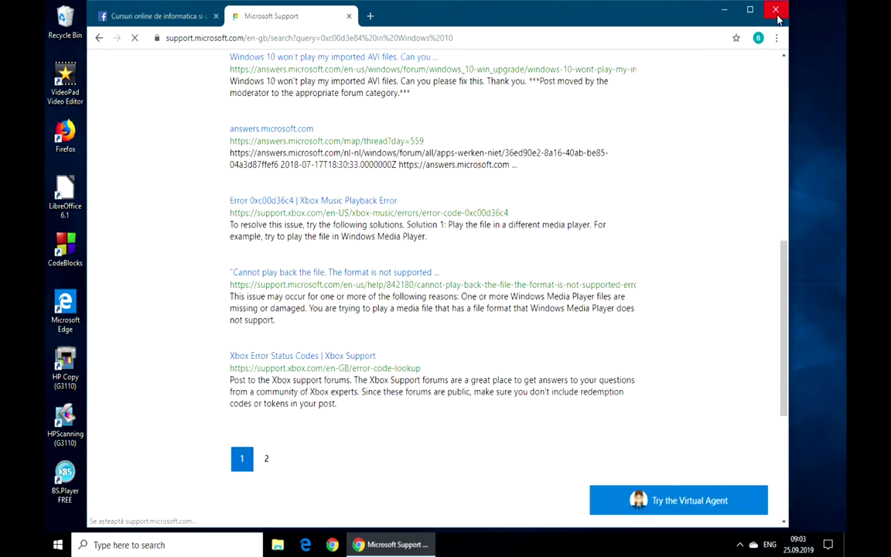
{"action": "left_click", "coordinate": [776, 10]}
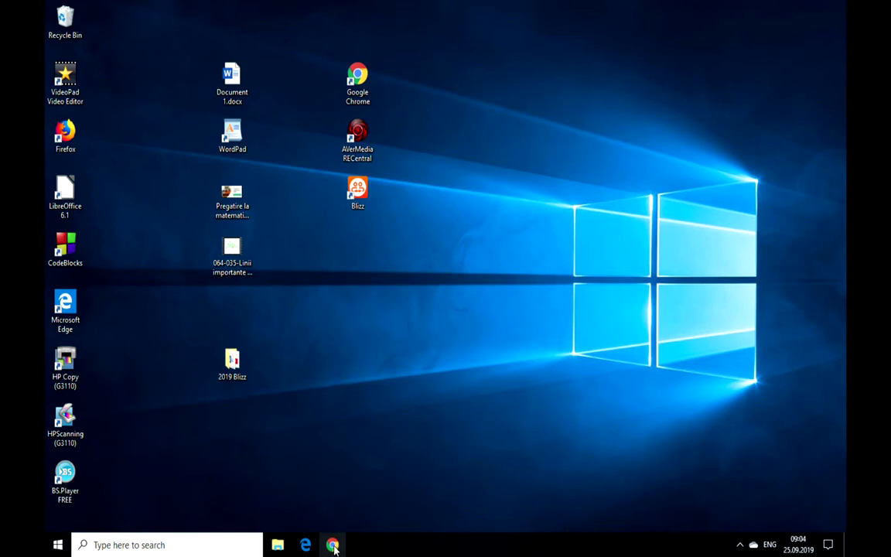
Step: Unpin Google Chrome from the taskbar and pin it back using its desktop shortcut
{"action": "right_click", "coordinate": [334, 546]}
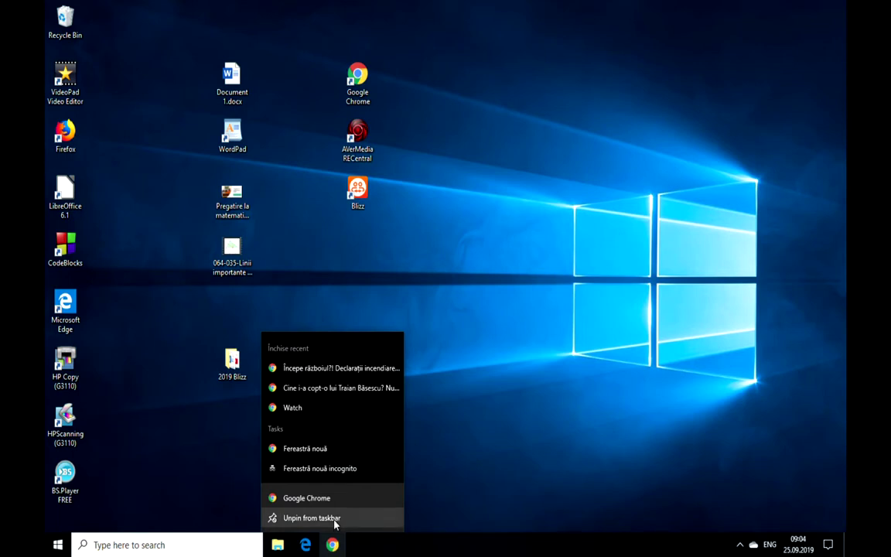
{"action": "left_click", "coordinate": [335, 518]}
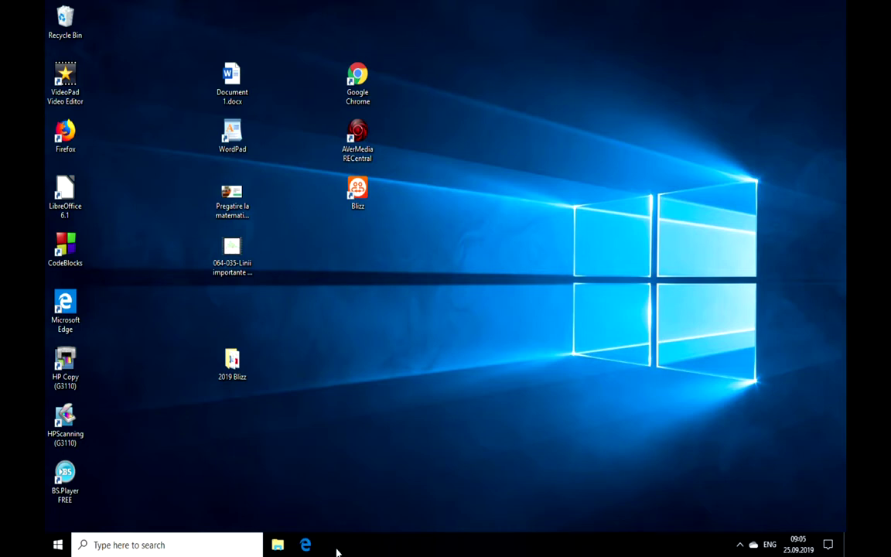
{"action": "right_click", "coordinate": [367, 91]}
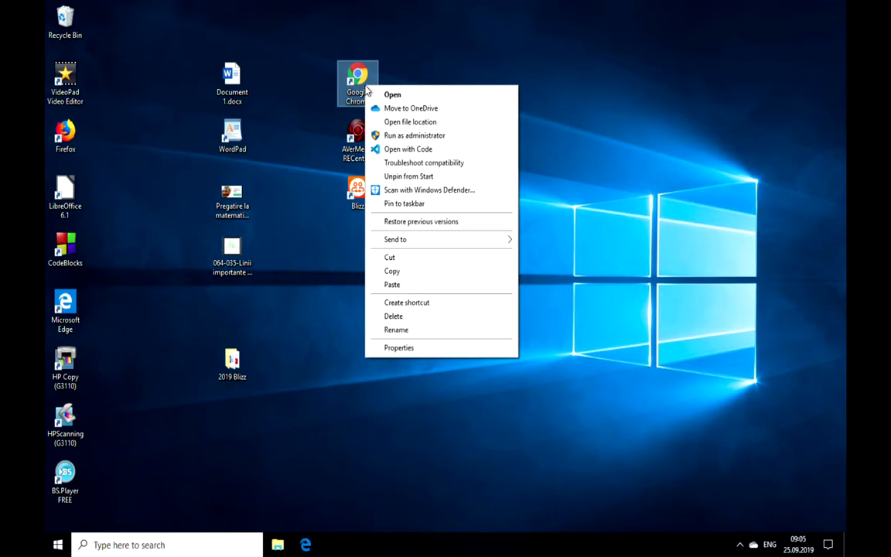
{"action": "left_click", "coordinate": [414, 207]}
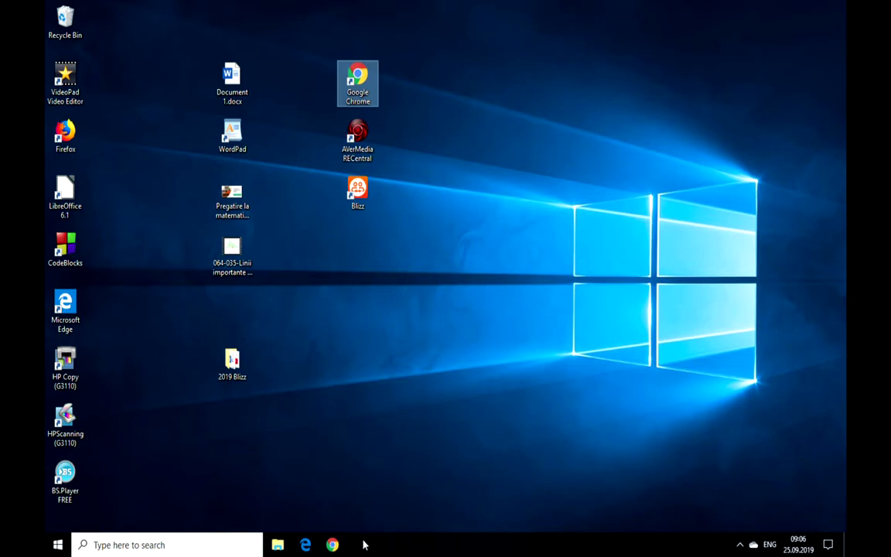
Step: Open WordPad from its desktop shortcut and close the window from its taskbar preview
{"action": "left_click", "coordinate": [239, 140]}
{"action": "double_click", "coordinate": [238, 138]}
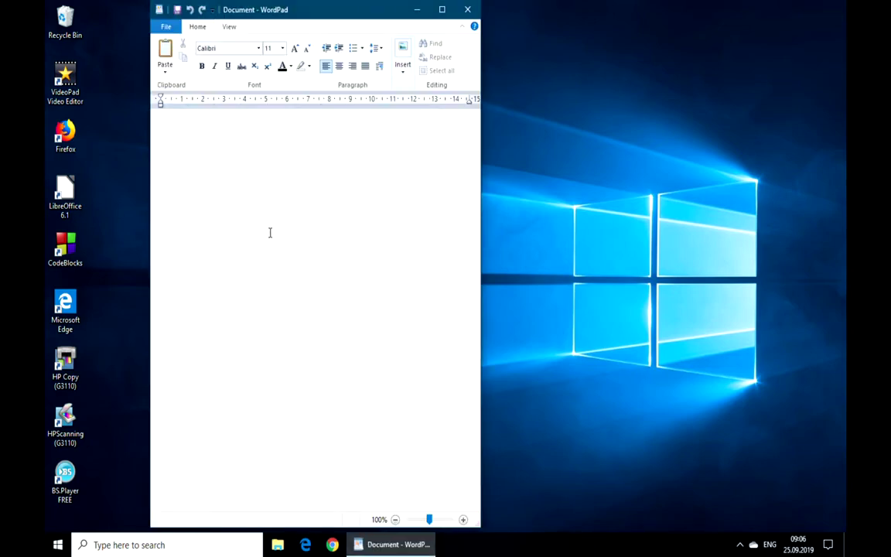
{"action": "mouse_move", "coordinate": [410, 550]}
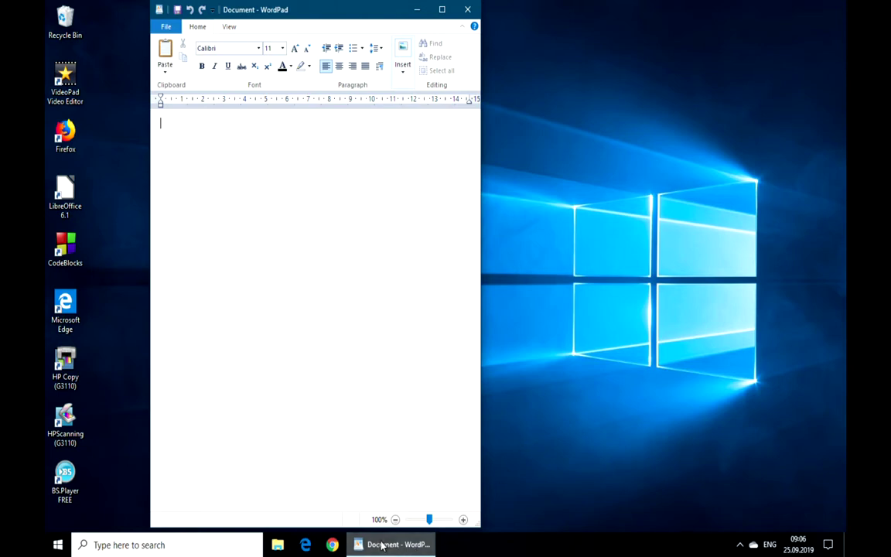
{"action": "mouse_move", "coordinate": [381, 548]}
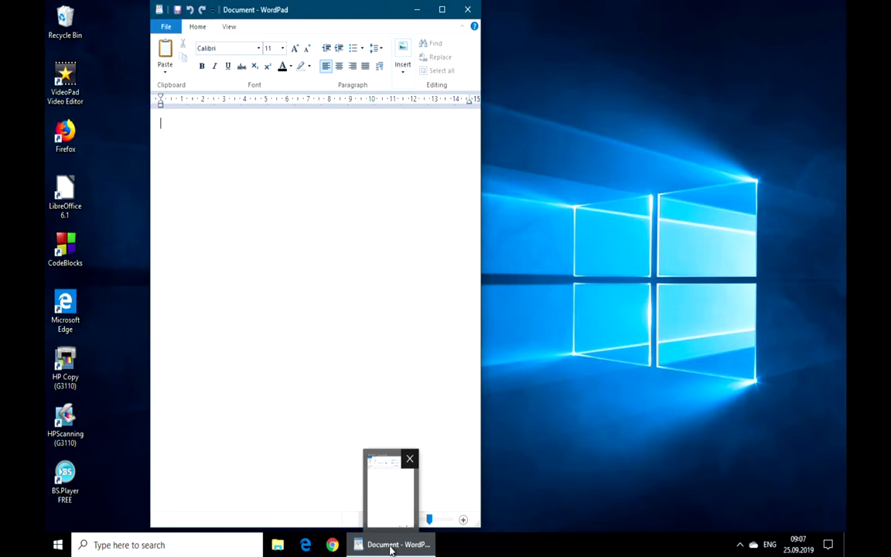
{"action": "left_click", "coordinate": [410, 461]}
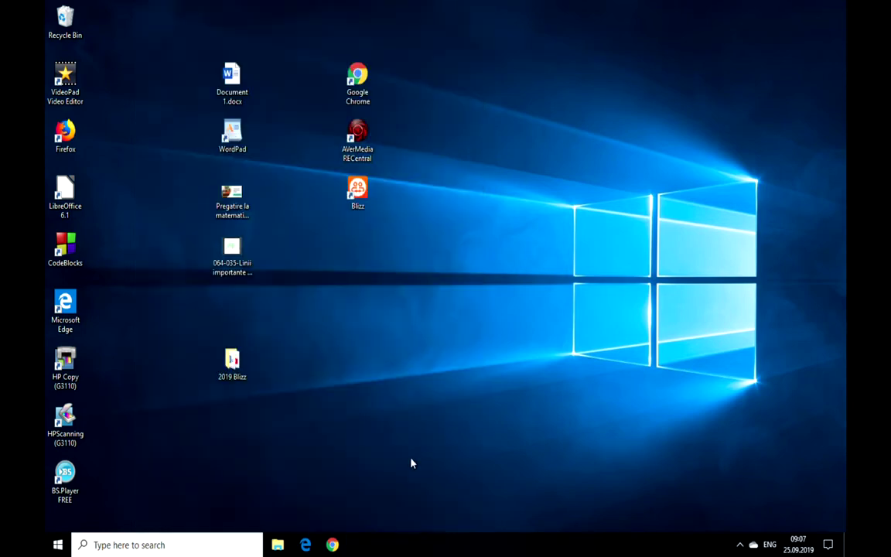
Step: Reopen WordPad from the desktop, enlarge it to full screen and minimize it to the taskbar
{"action": "double_click", "coordinate": [234, 136]}
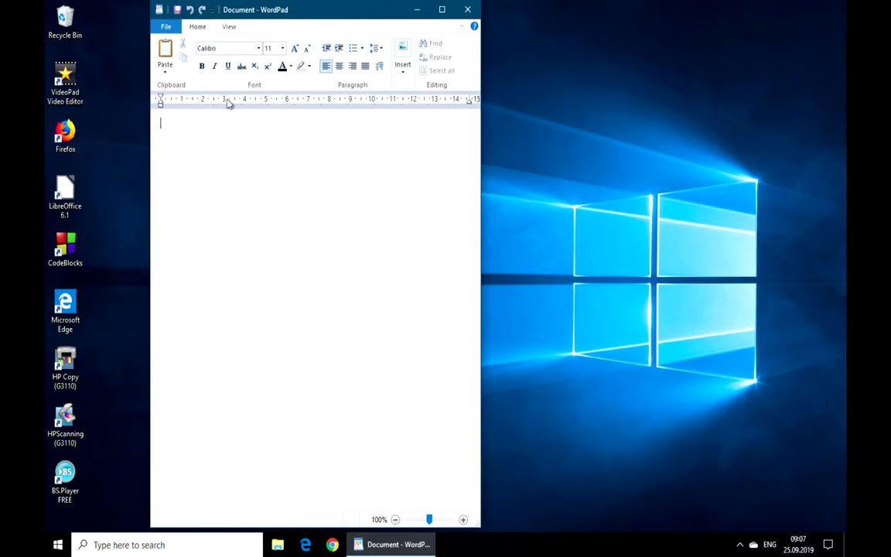
{"action": "left_click_drag", "start_coordinate": [303, 10], "coordinate": [551, 10]}
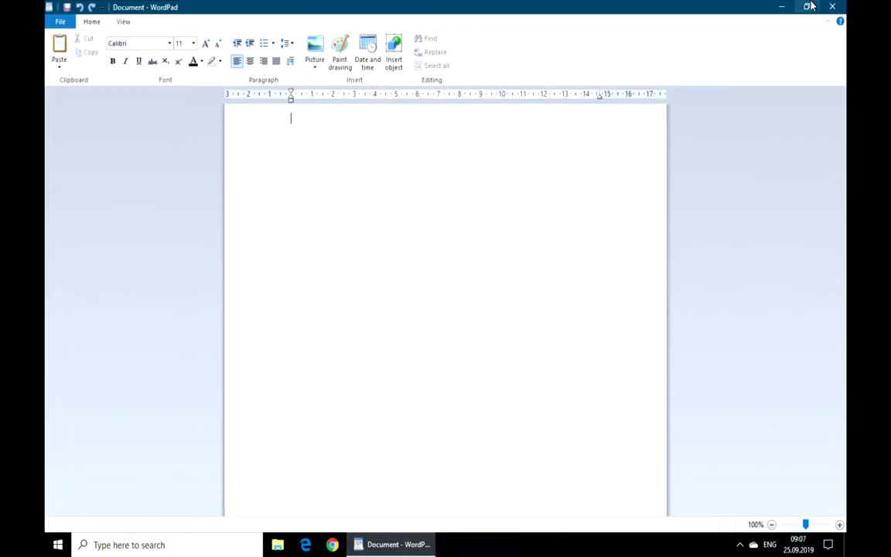
{"action": "left_click", "coordinate": [782, 6]}
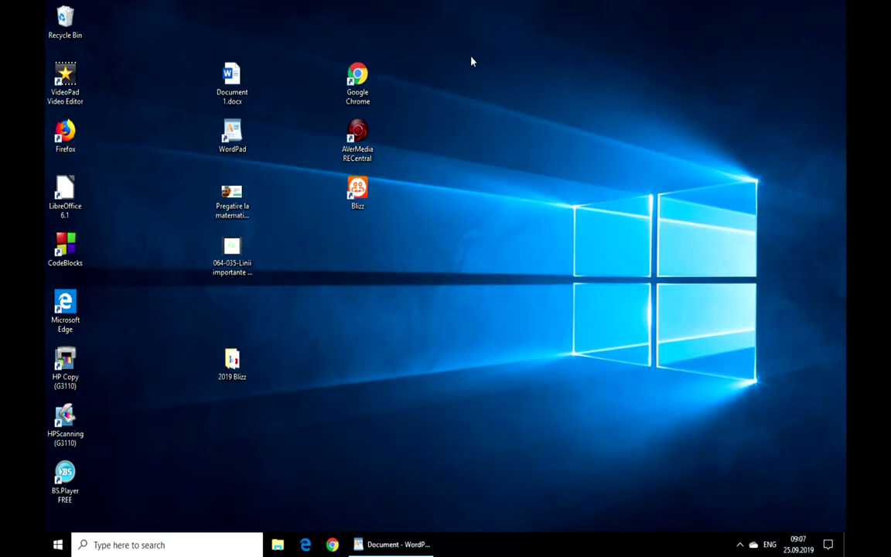
Step: Open Microsoft Edge from its desktop shortcut and minimize it to the taskbar
{"action": "left_click", "coordinate": [65, 319]}
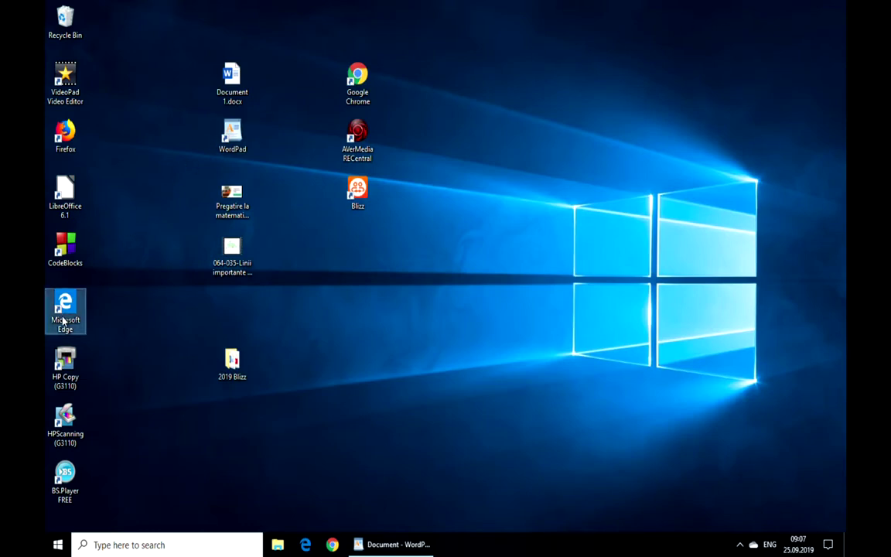
{"action": "double_click", "coordinate": [65, 319]}
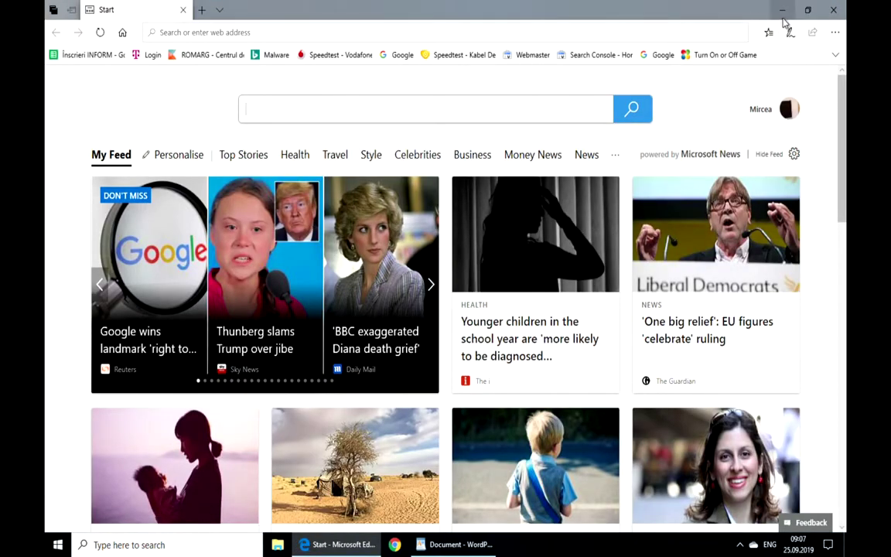
{"action": "left_click", "coordinate": [783, 16]}
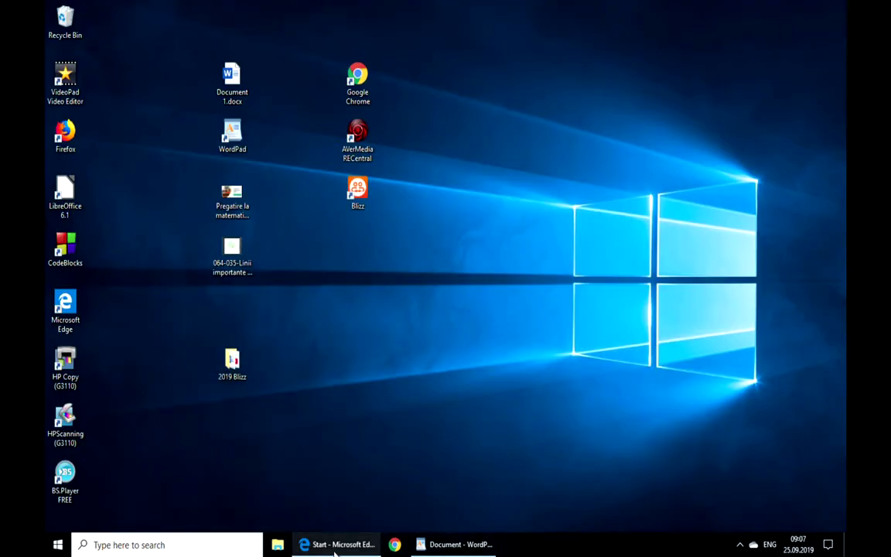
Step: Close the minimized WordPad and Microsoft Edge windows from their taskbar previews
{"action": "mouse_move", "coordinate": [333, 550]}
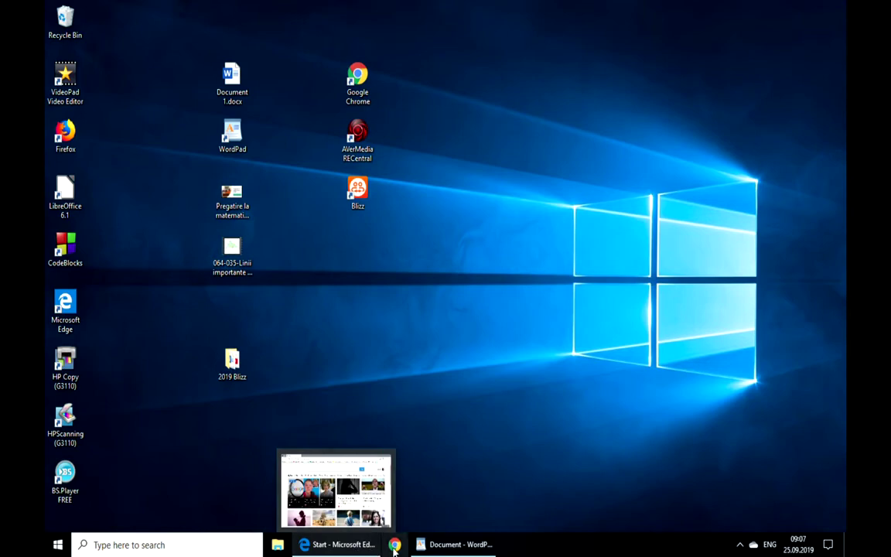
{"action": "mouse_move", "coordinate": [462, 548]}
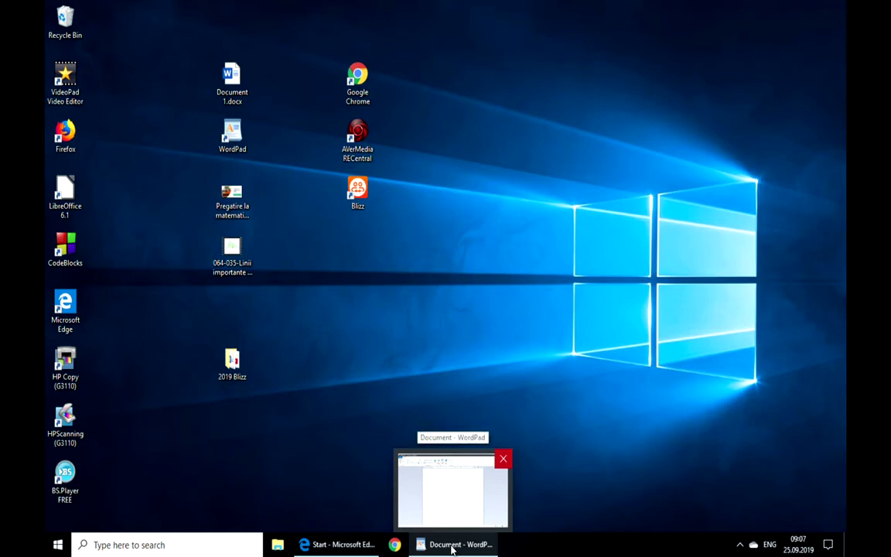
{"action": "left_click", "coordinate": [504, 459]}
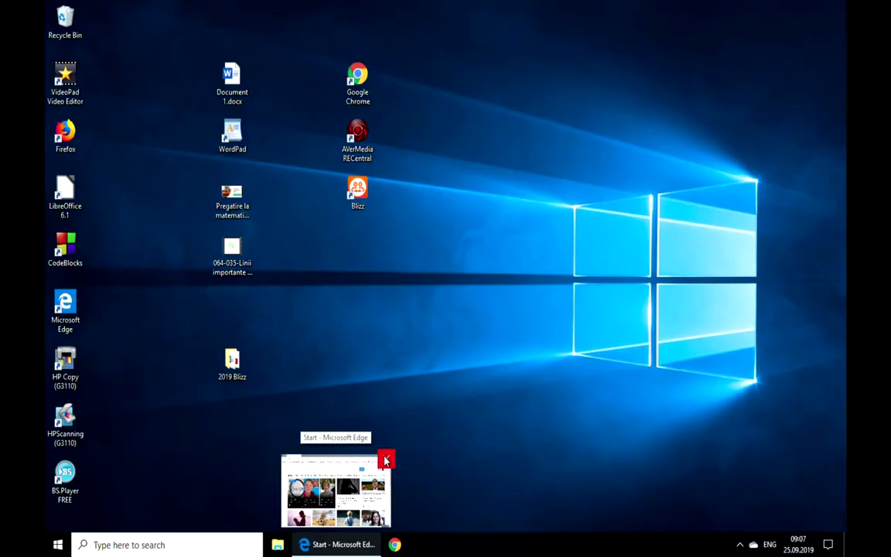
{"action": "left_click", "coordinate": [386, 460]}
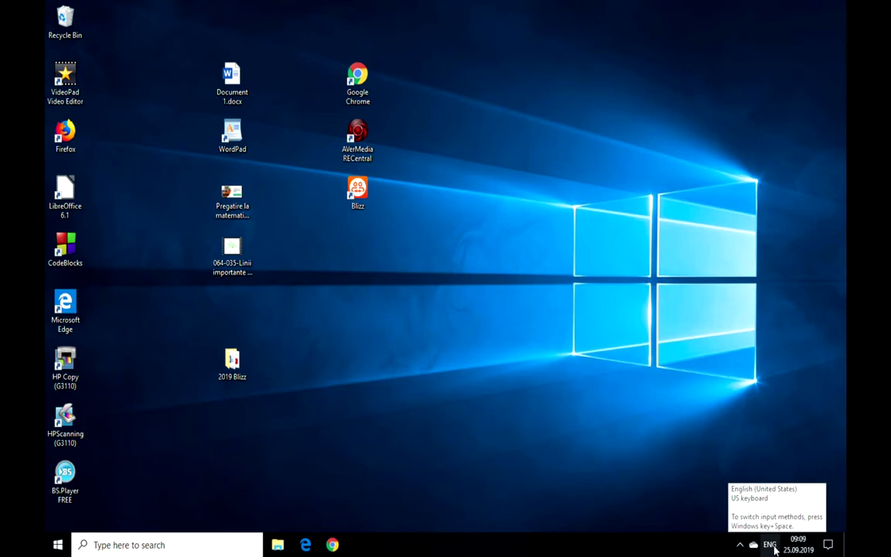
Step: Show the hidden notification-area icons and open the list of available keyboard languages
{"action": "mouse_move", "coordinate": [797, 549]}
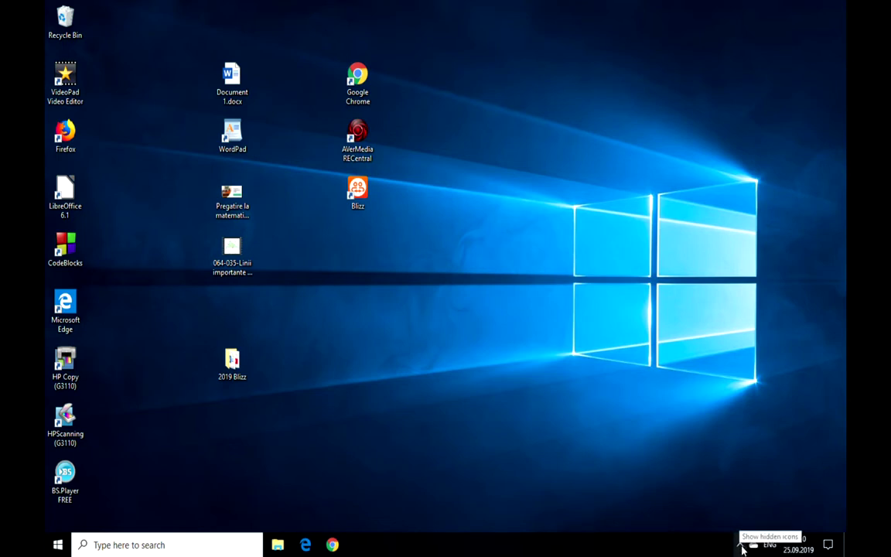
{"action": "left_click", "coordinate": [740, 545]}
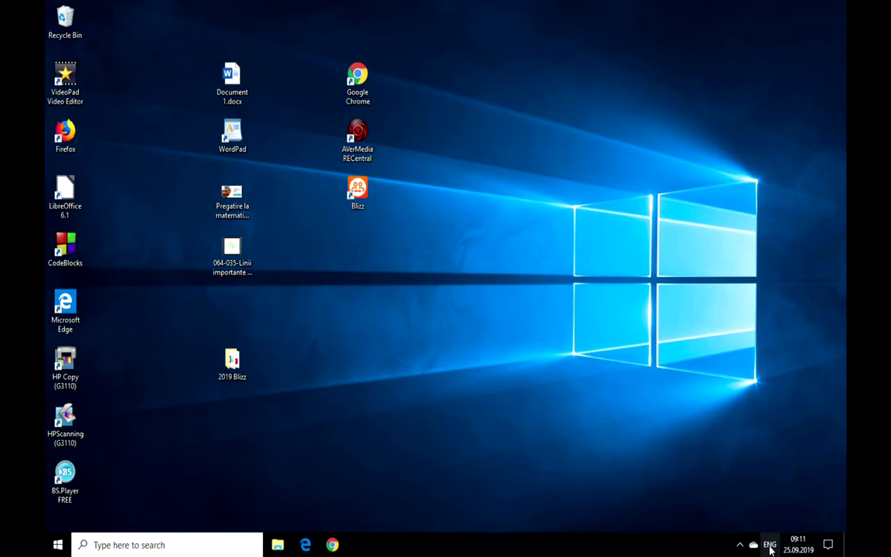
{"action": "mouse_move", "coordinate": [792, 541]}
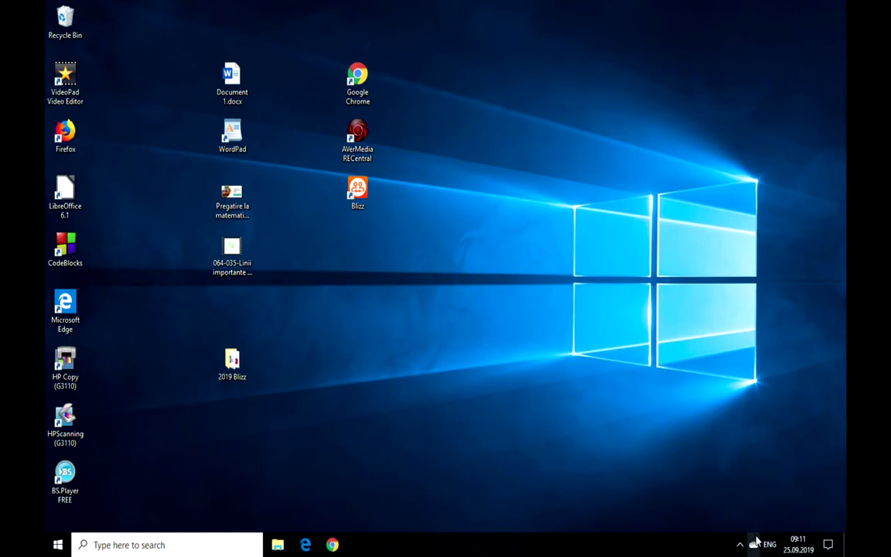
{"action": "left_click", "coordinate": [768, 544]}
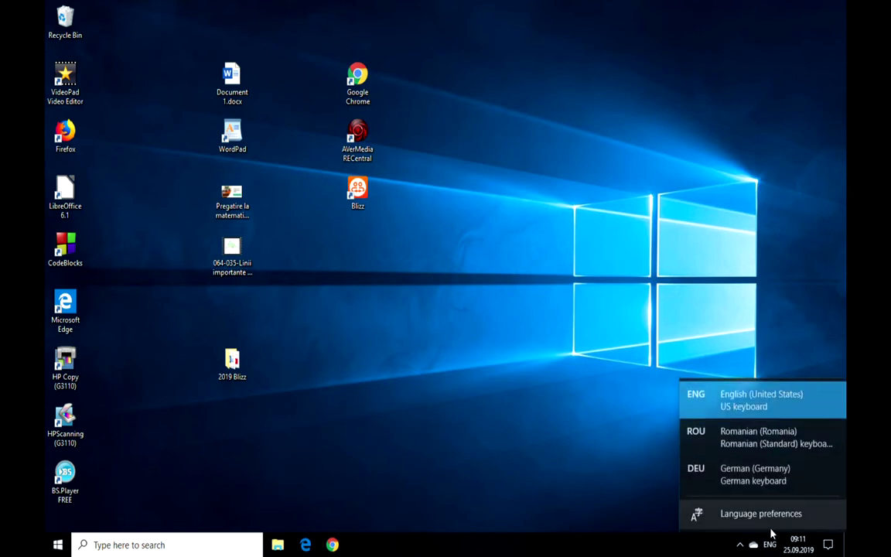
Step: Switch the keyboard language to Romanian (Romania) and back to English (United States)
{"action": "left_click", "coordinate": [751, 440]}
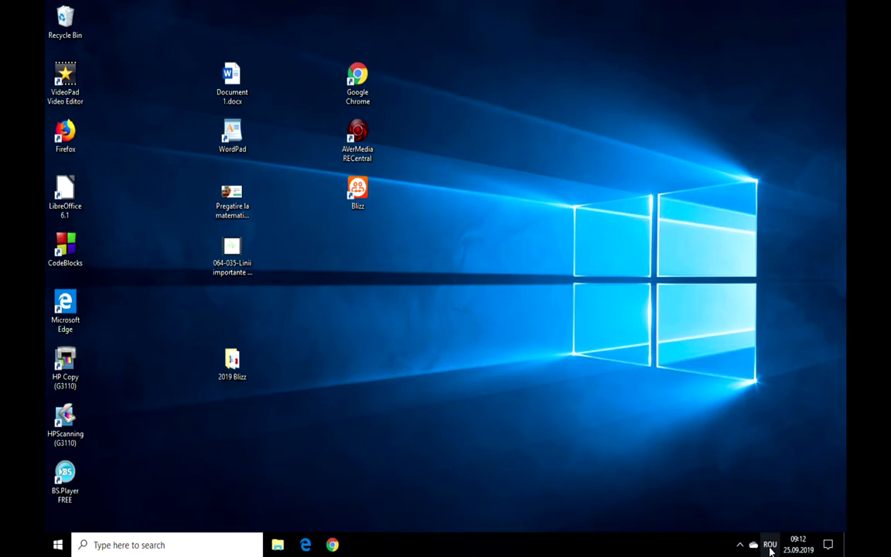
{"action": "left_click", "coordinate": [770, 547]}
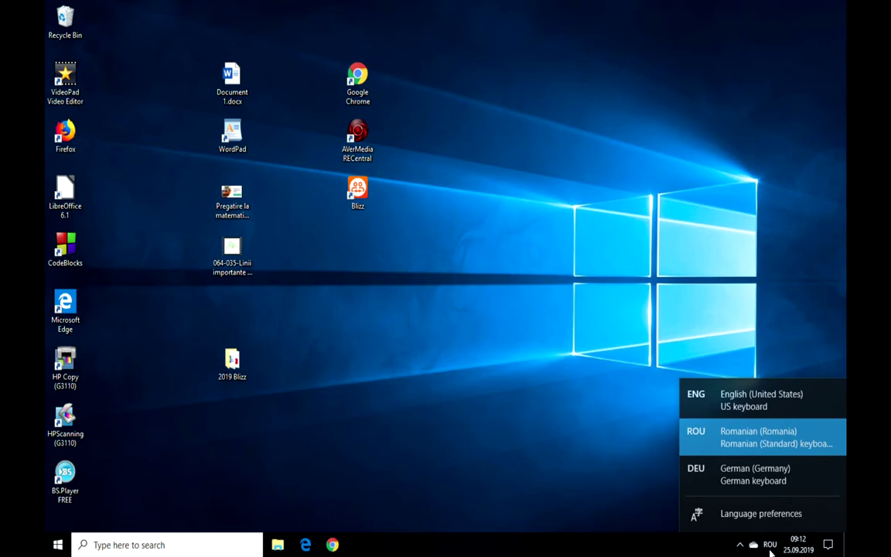
{"action": "left_click", "coordinate": [735, 406]}
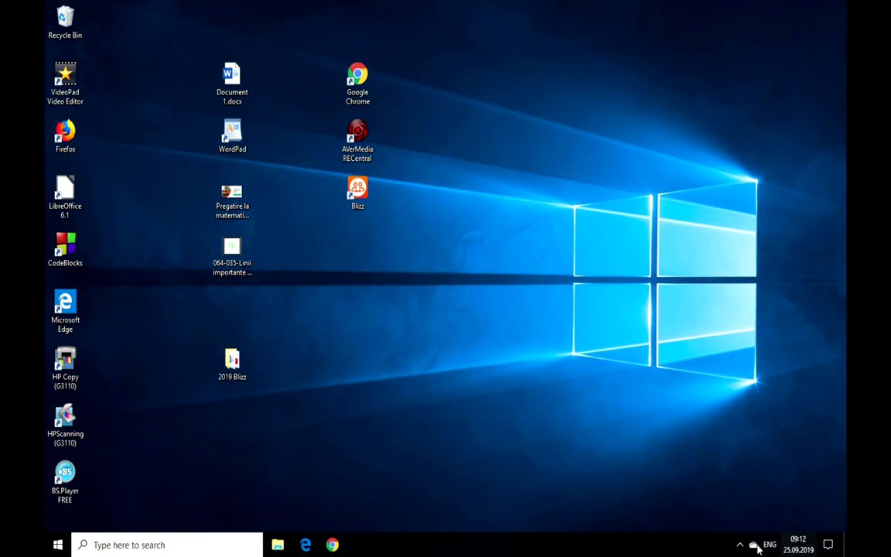
Step: View the clock's calendar and dismiss it, and view the notification centre with its quick actions and dismiss it
{"action": "left_click", "coordinate": [805, 550]}
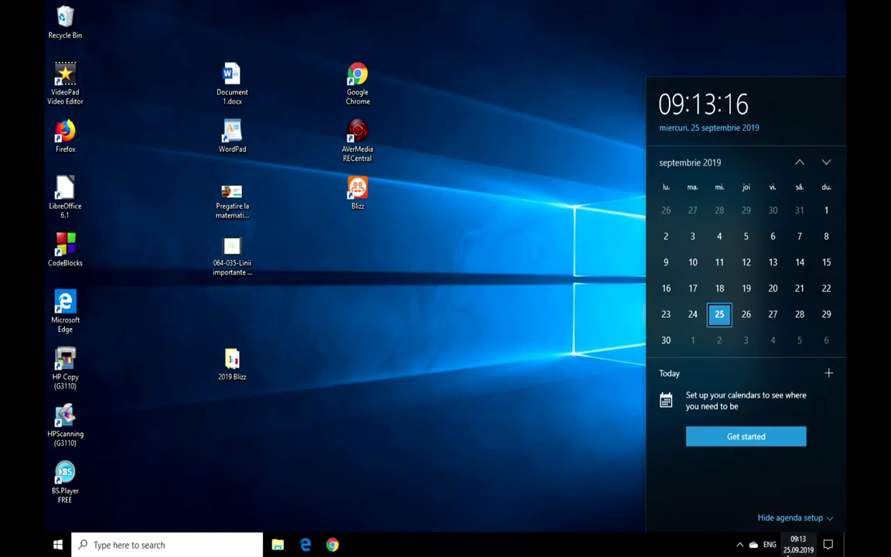
{"action": "left_click", "coordinate": [586, 525]}
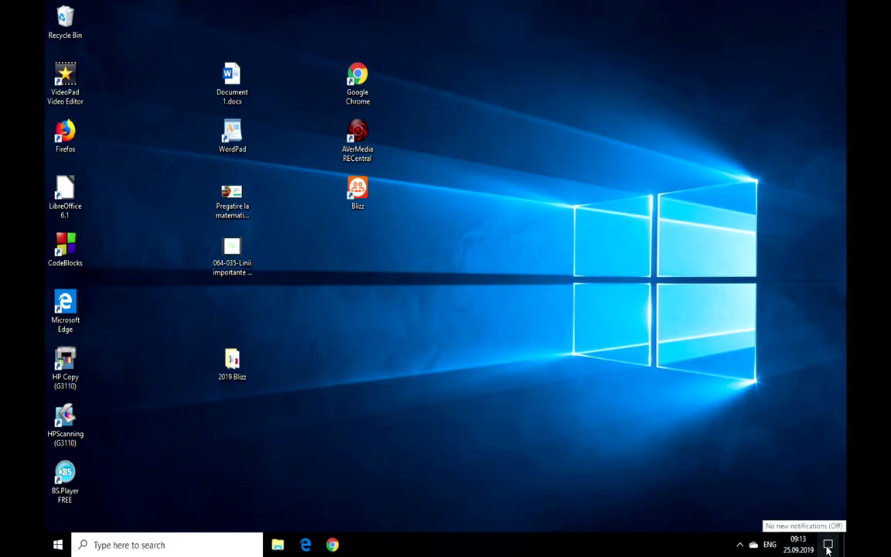
{"action": "left_click", "coordinate": [828, 546]}
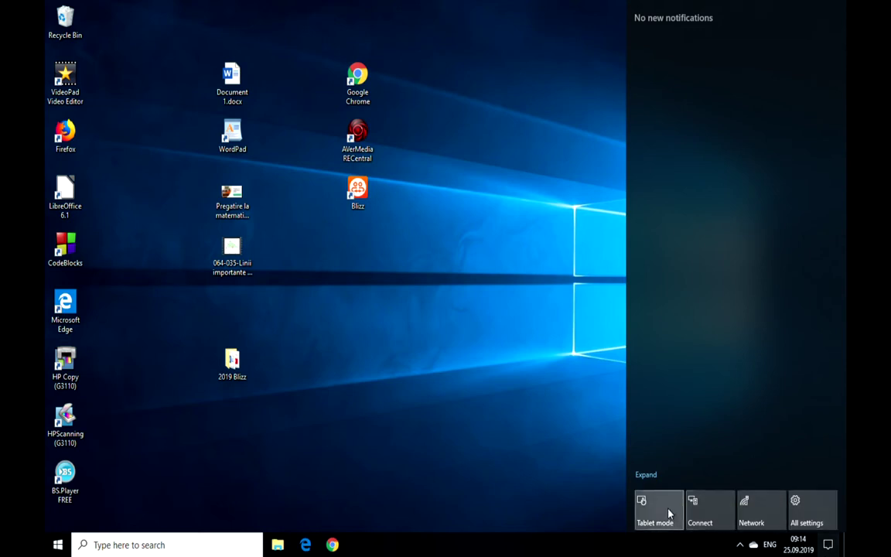
{"action": "left_click", "coordinate": [590, 453]}
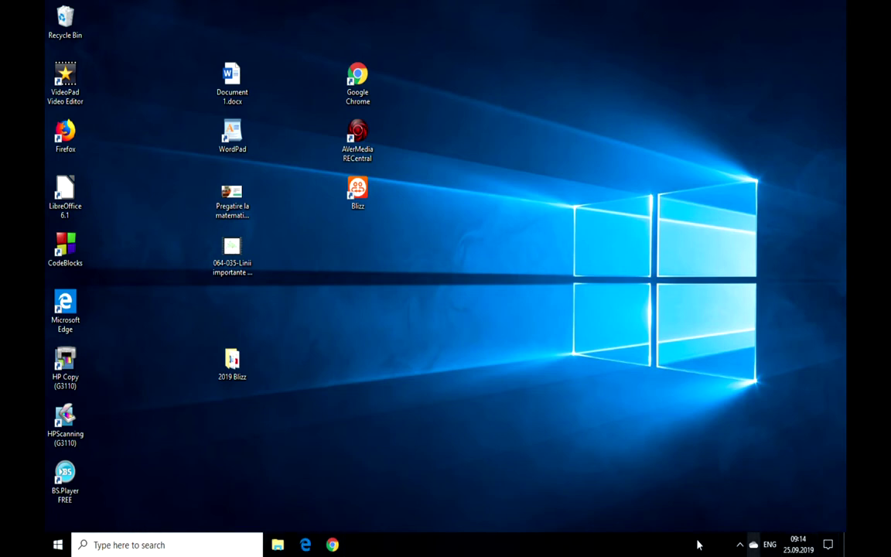
Step: Open and dismiss the Start menu, and open and dismiss the search pane without entering a query
{"action": "left_click", "coordinate": [57, 546]}
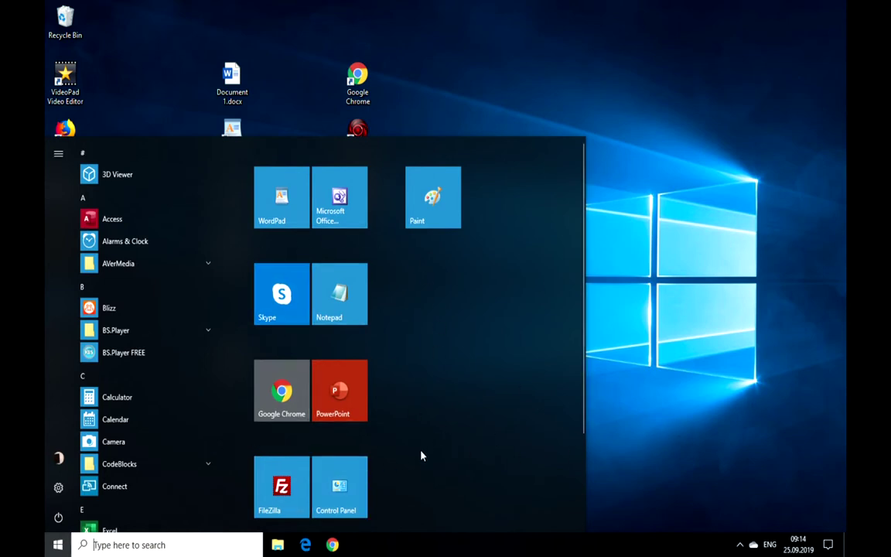
{"action": "left_click", "coordinate": [640, 481]}
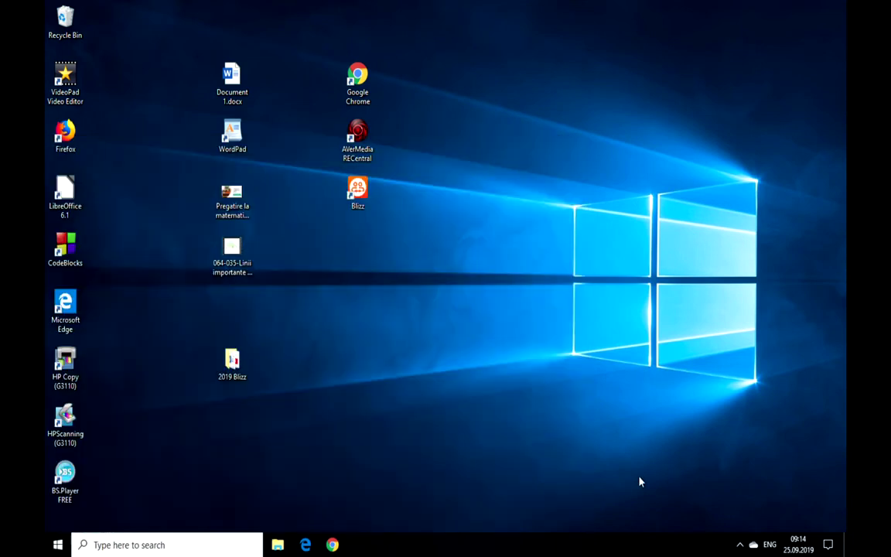
{"action": "left_click", "coordinate": [210, 545]}
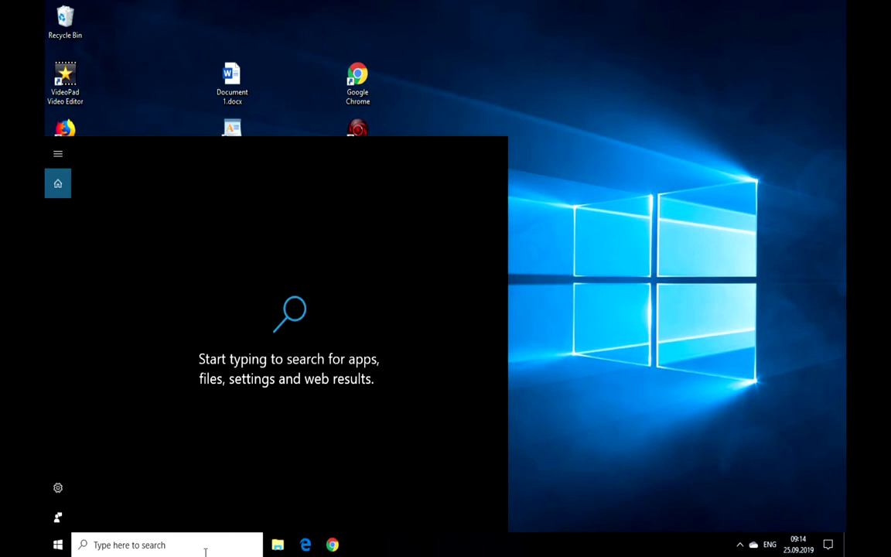
{"action": "left_click", "coordinate": [718, 433]}
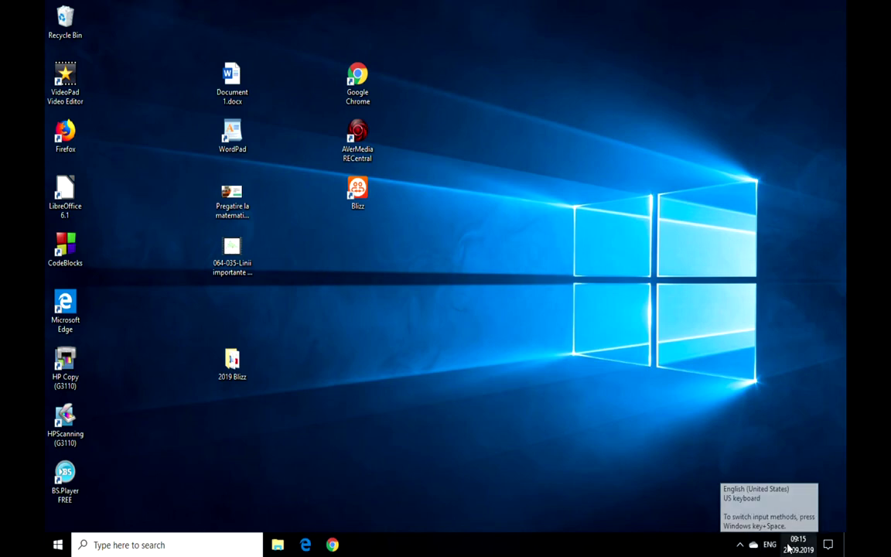
Step: Review the notification centre again, dismiss it, and show the hidden notification-area icons
{"action": "mouse_move", "coordinate": [789, 549]}
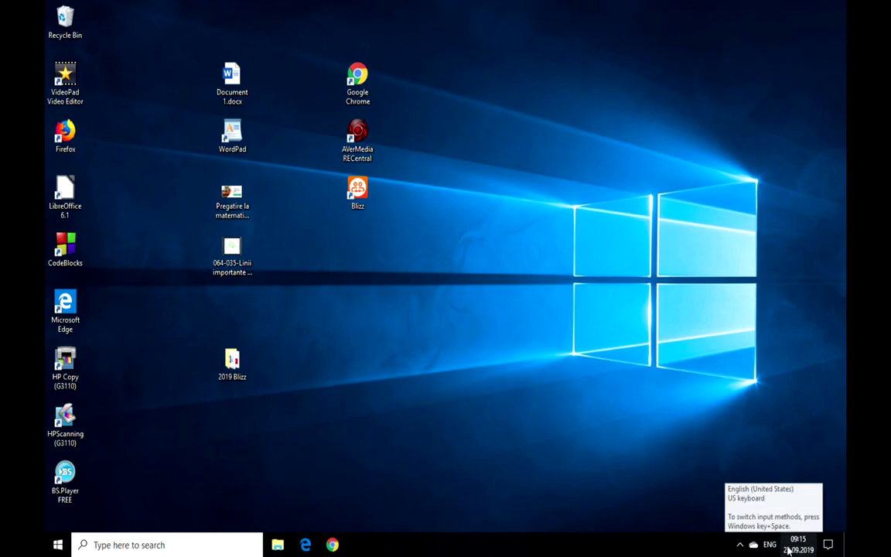
{"action": "left_click", "coordinate": [829, 547]}
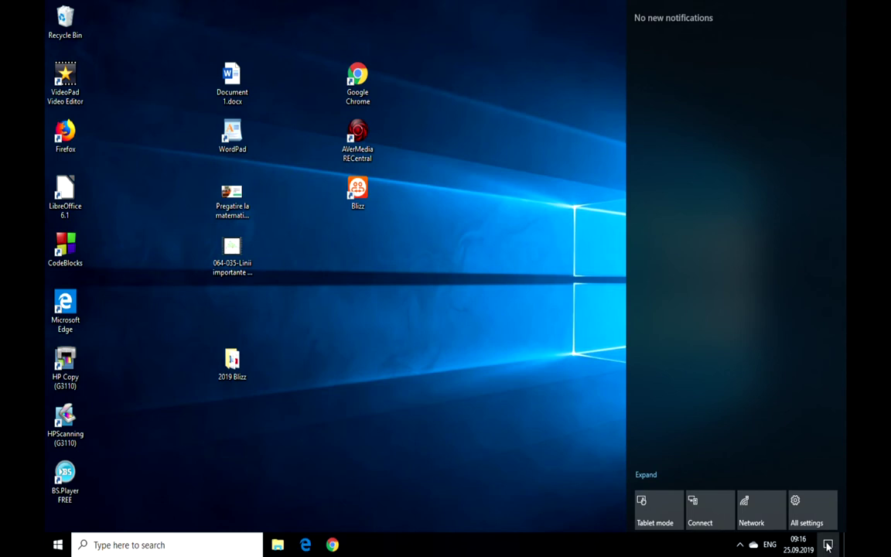
{"action": "left_click", "coordinate": [576, 507]}
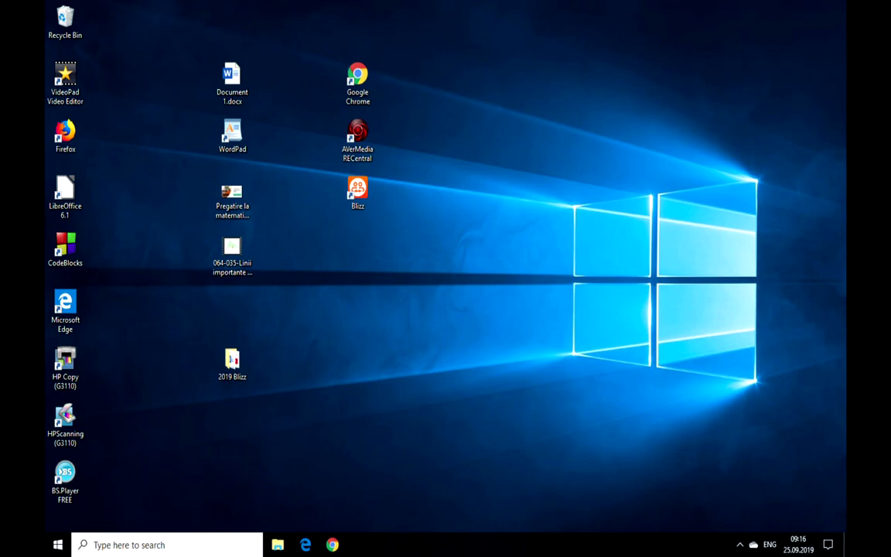
{"action": "left_click", "coordinate": [741, 545]}
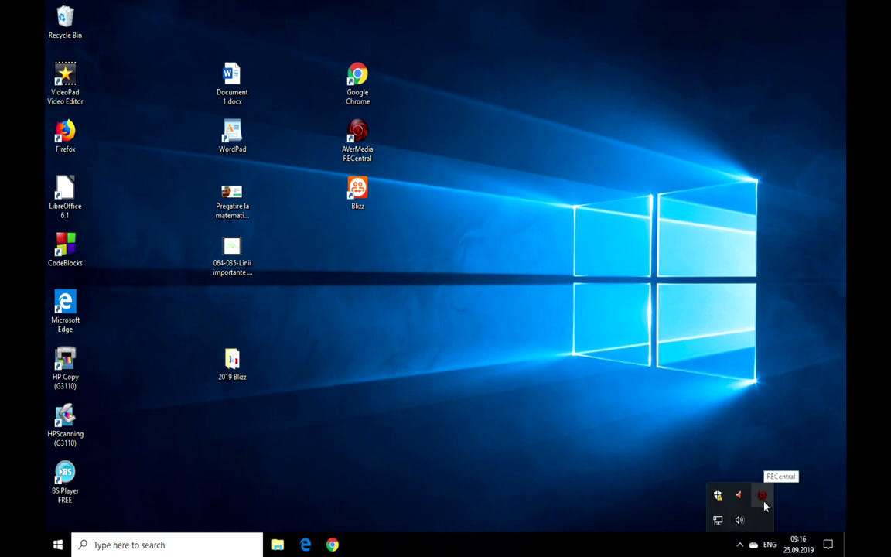